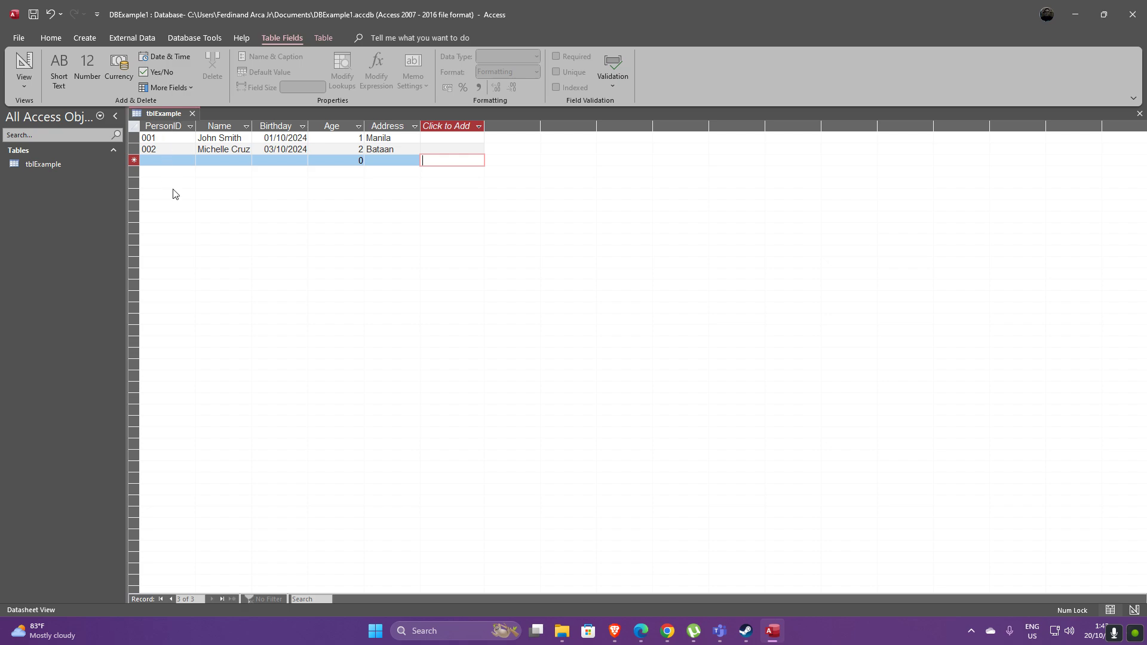
# Close the tblExample datasheet and bring up tblExample's context menu in the Navigation Pane
pyautogui.rightClick(45, 166)
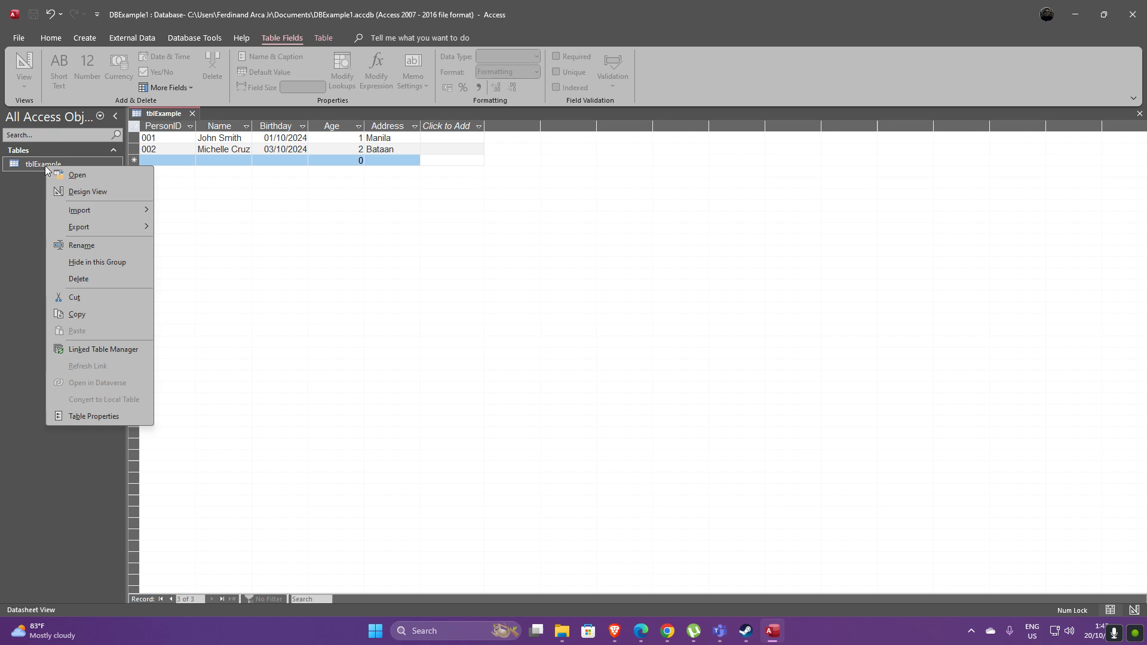
pyautogui.click(264, 211)
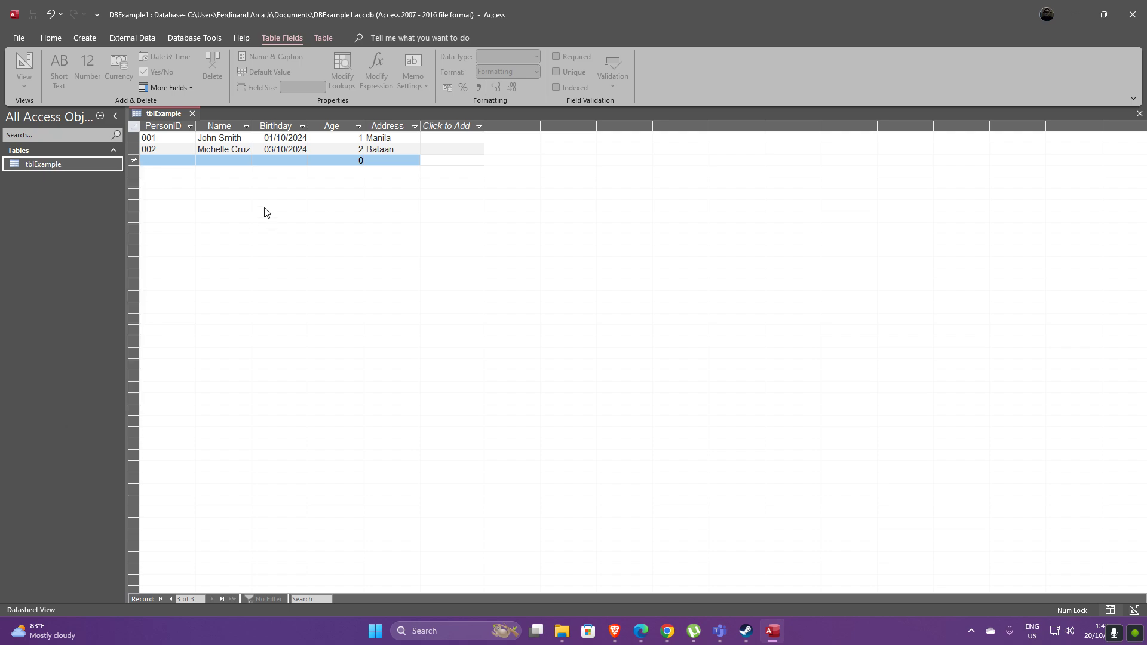
pyautogui.click(192, 114)
pyautogui.rightClick(54, 170)
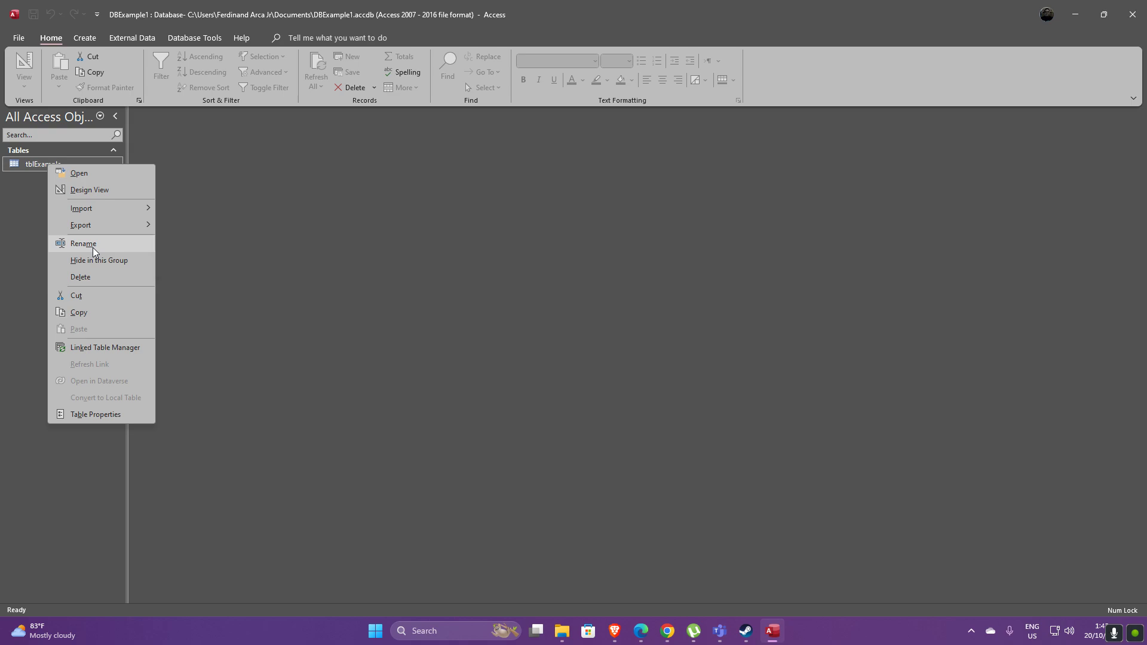
pyautogui.click(103, 174)
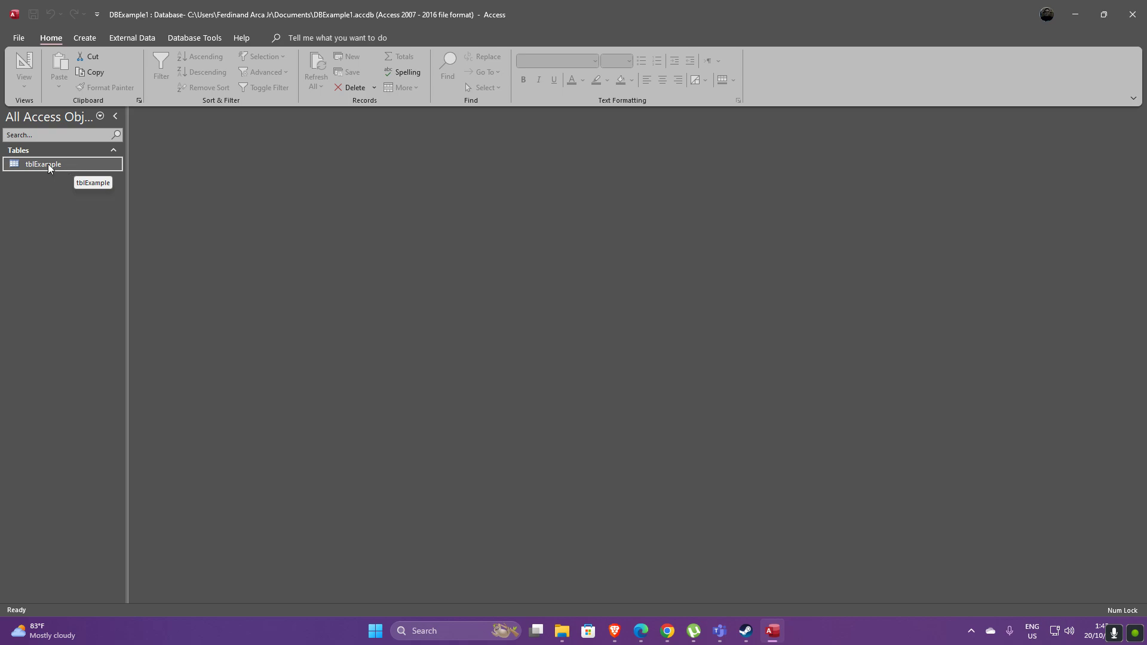
pyautogui.rightClick(49, 168)
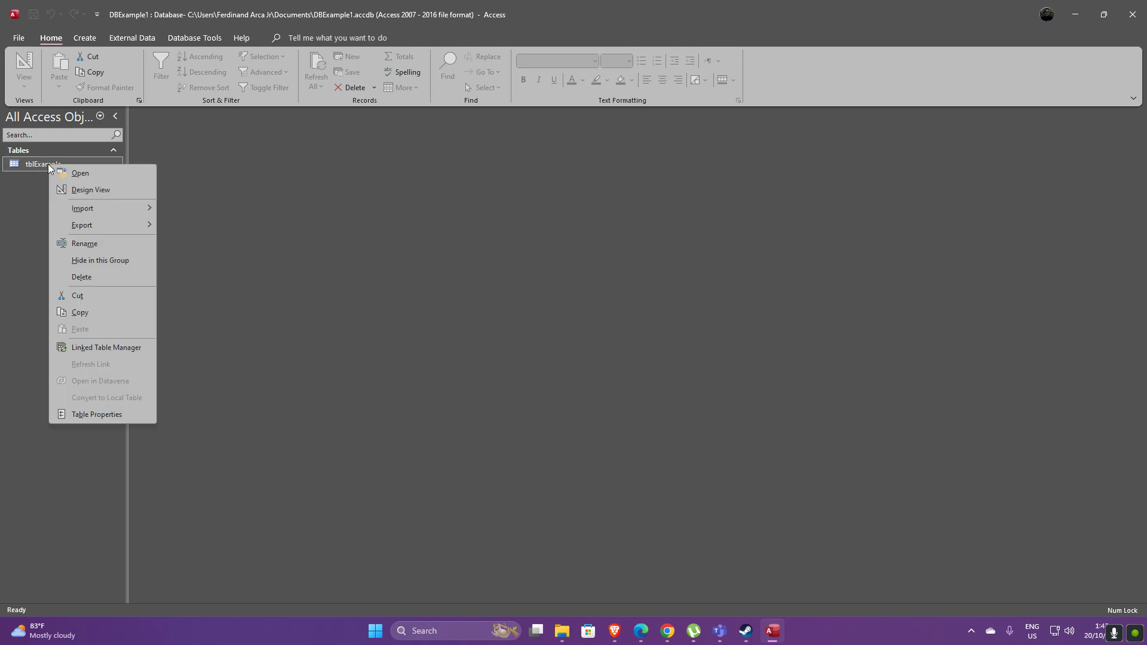
# Open tblExample in Design View and review the data type lists for PersonID (kept Short Text) and Age
pyautogui.click(95, 189)
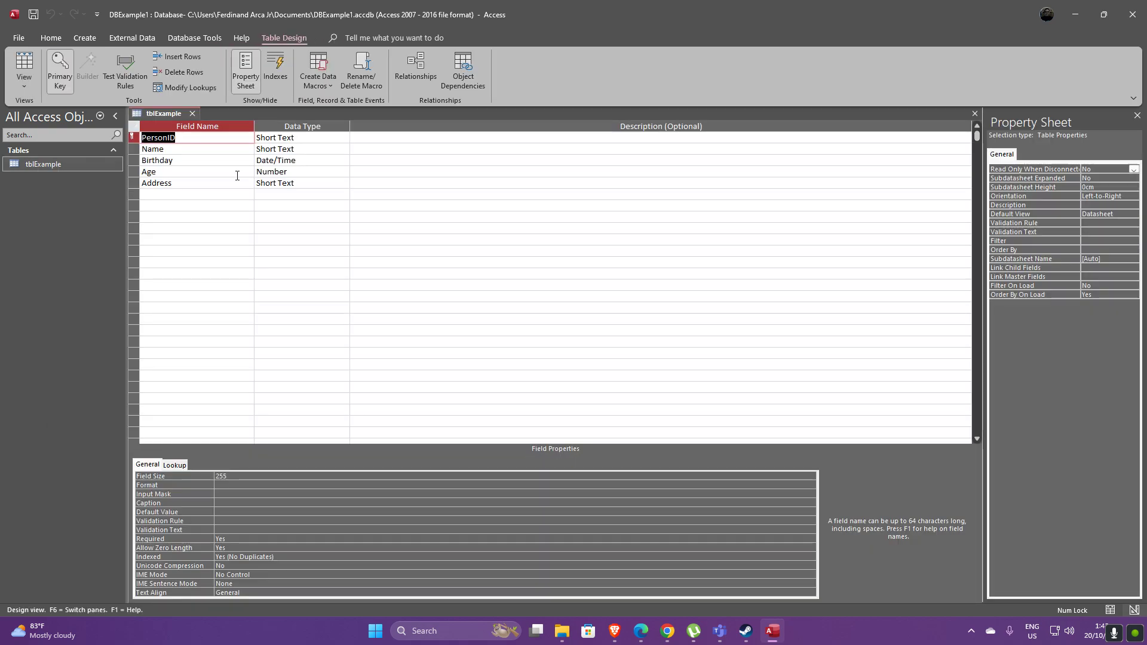
pyautogui.click(331, 139)
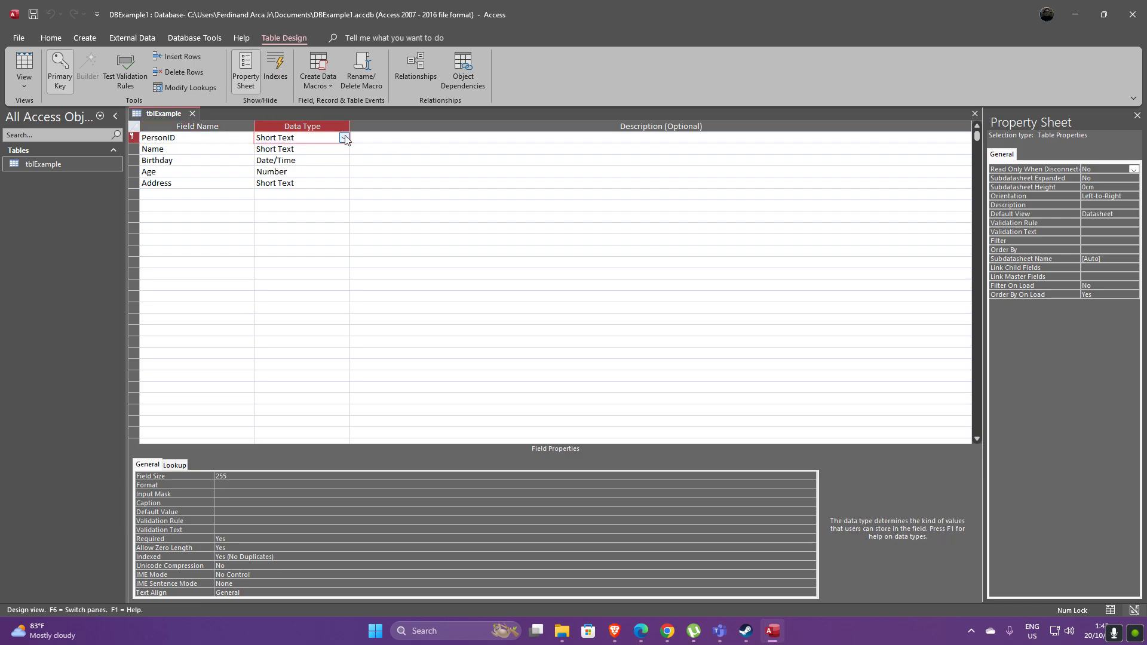
pyautogui.click(344, 138)
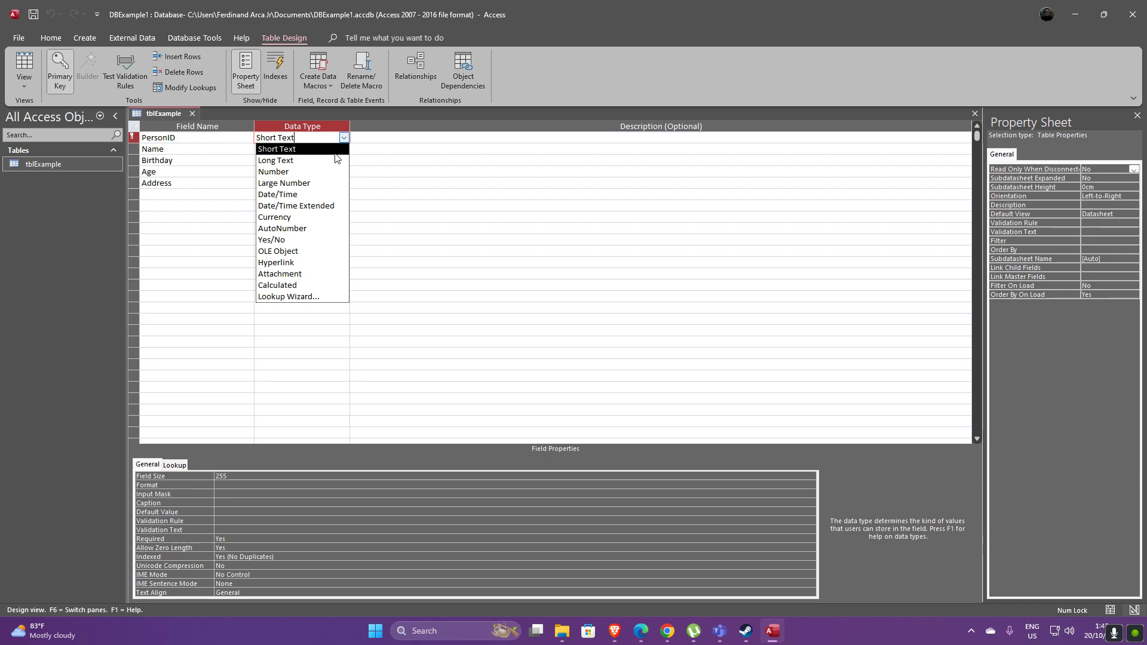
pyautogui.click(344, 138)
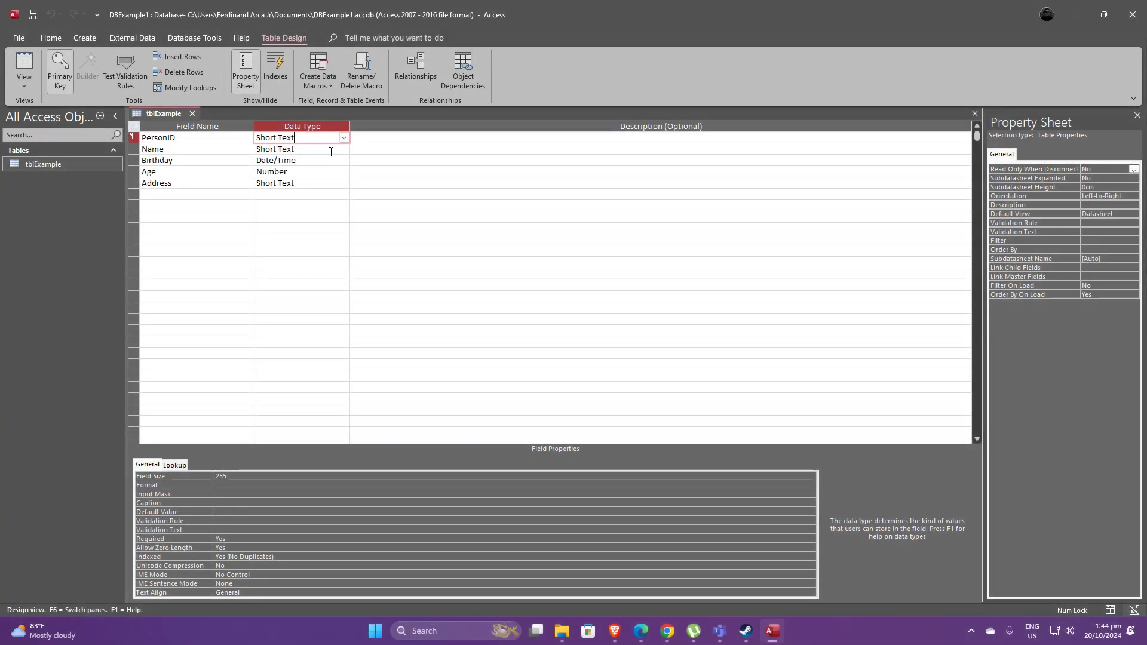
pyautogui.click(343, 138)
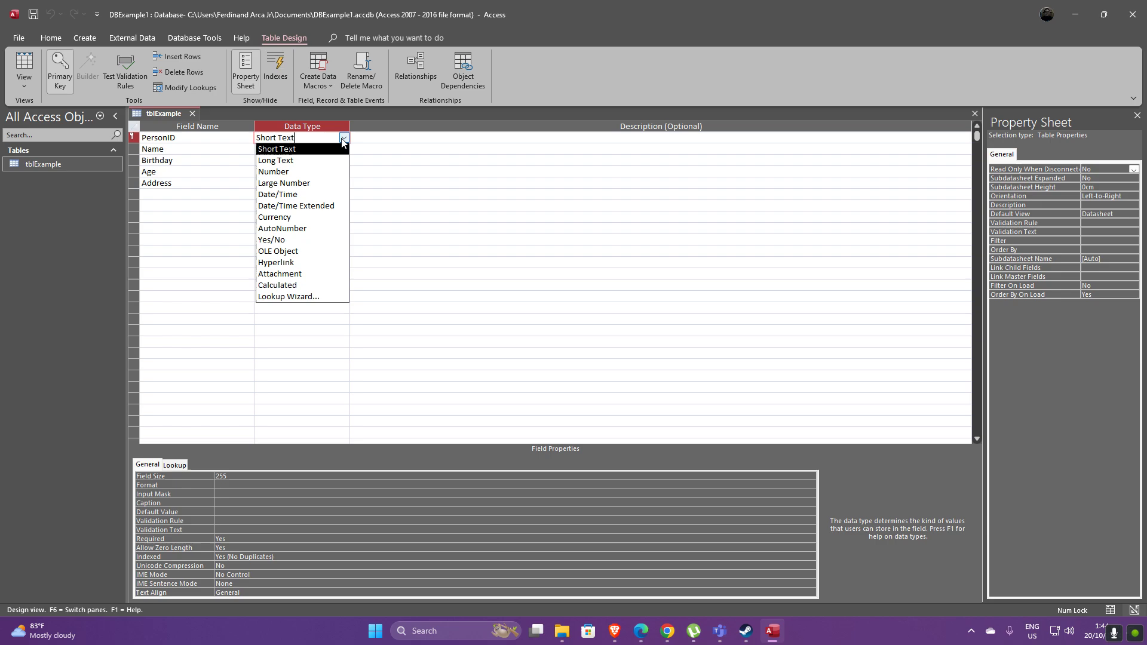
pyautogui.click(344, 141)
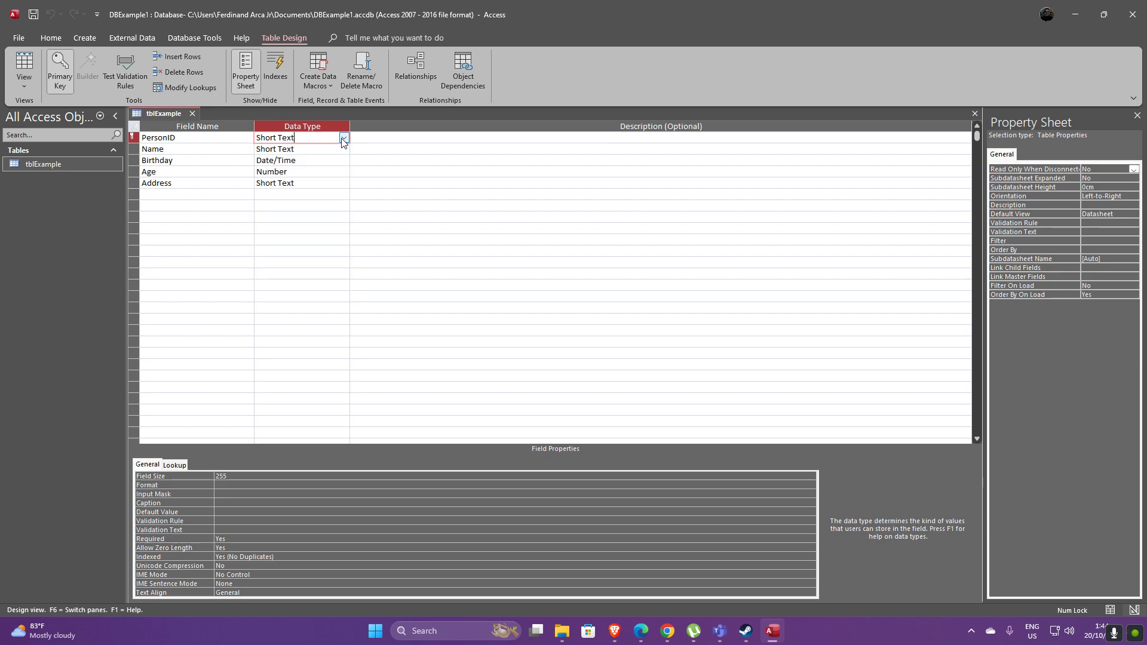
pyautogui.click(346, 173)
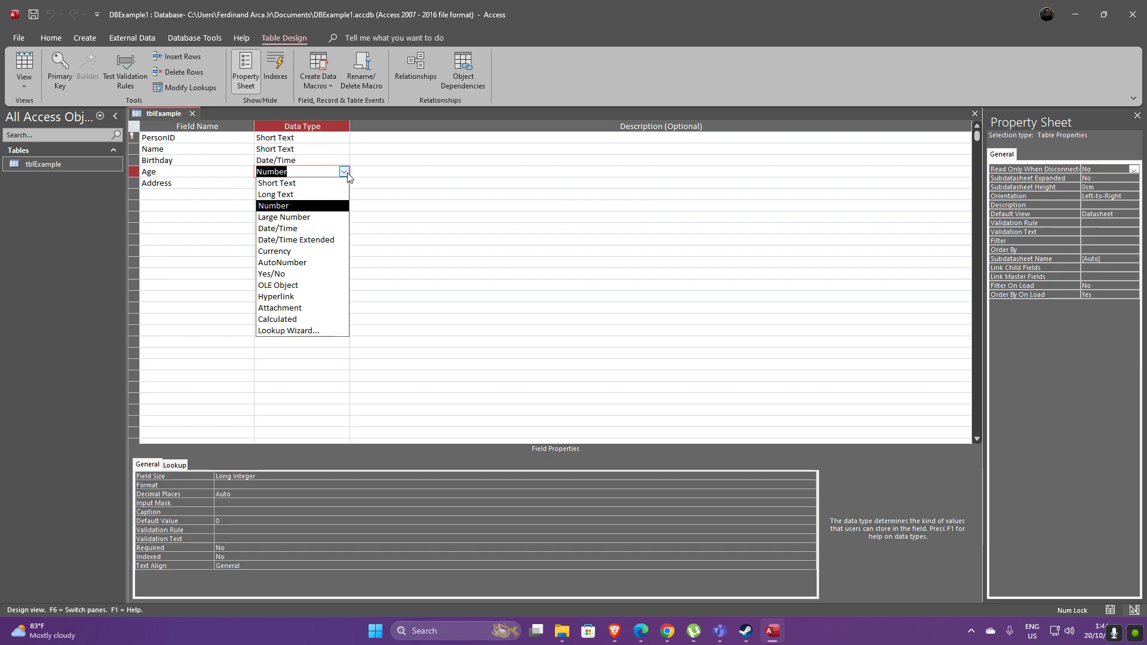
# Review Age's Format and Decimal Places options, keeping it a Number with Auto decimals
pyautogui.click(345, 172)
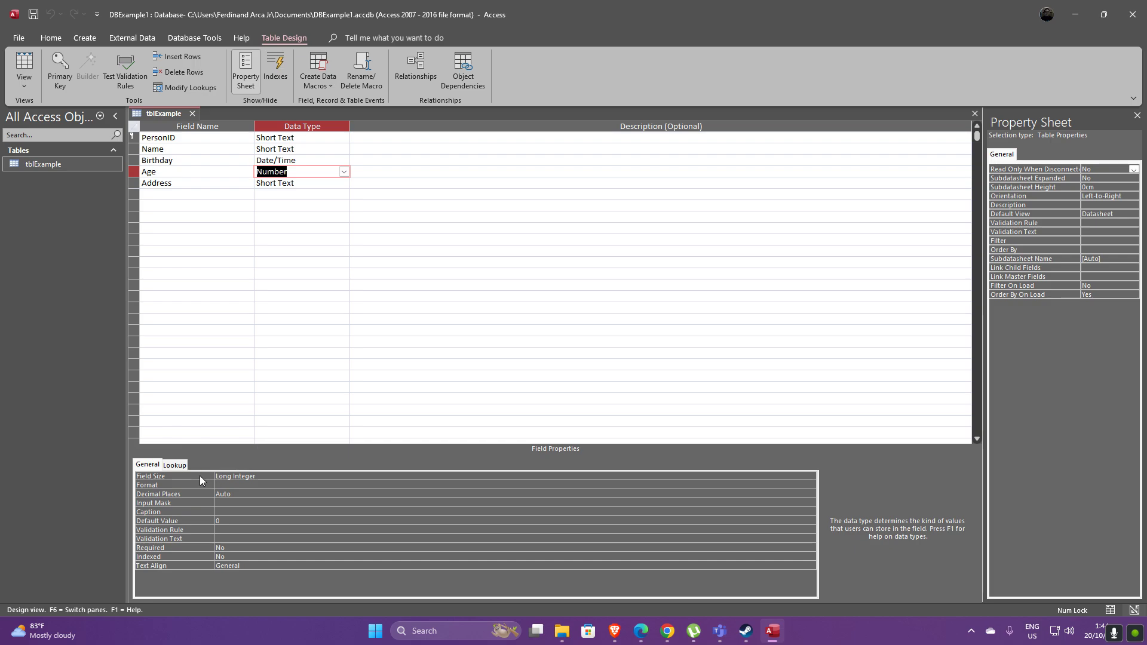
pyautogui.click(256, 484)
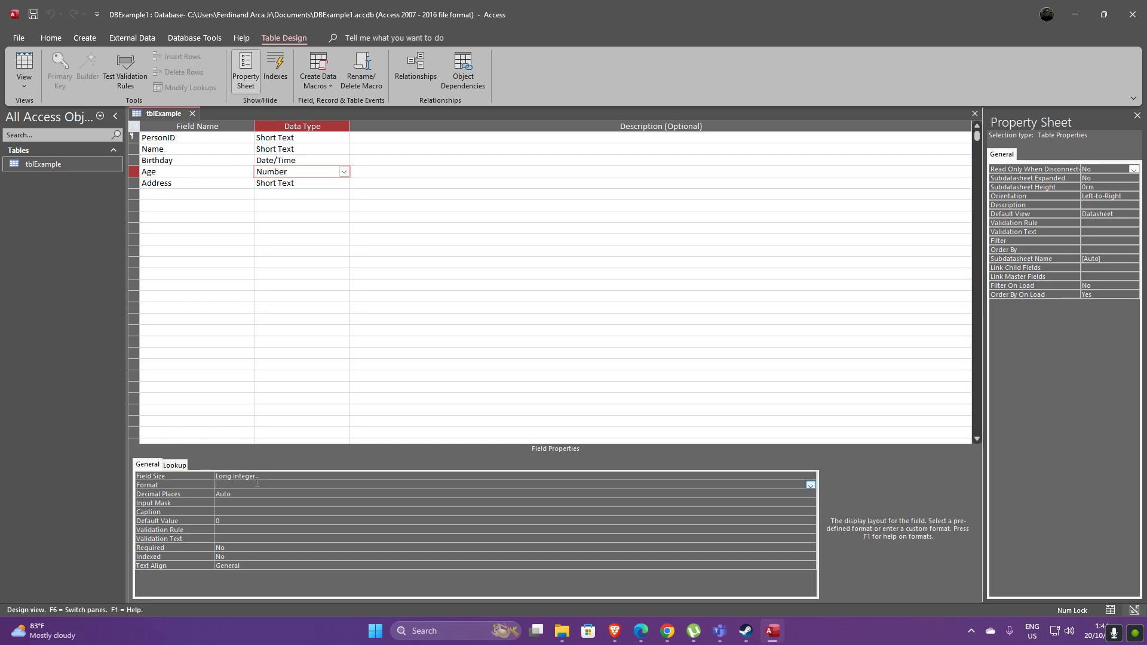
pyautogui.click(810, 485)
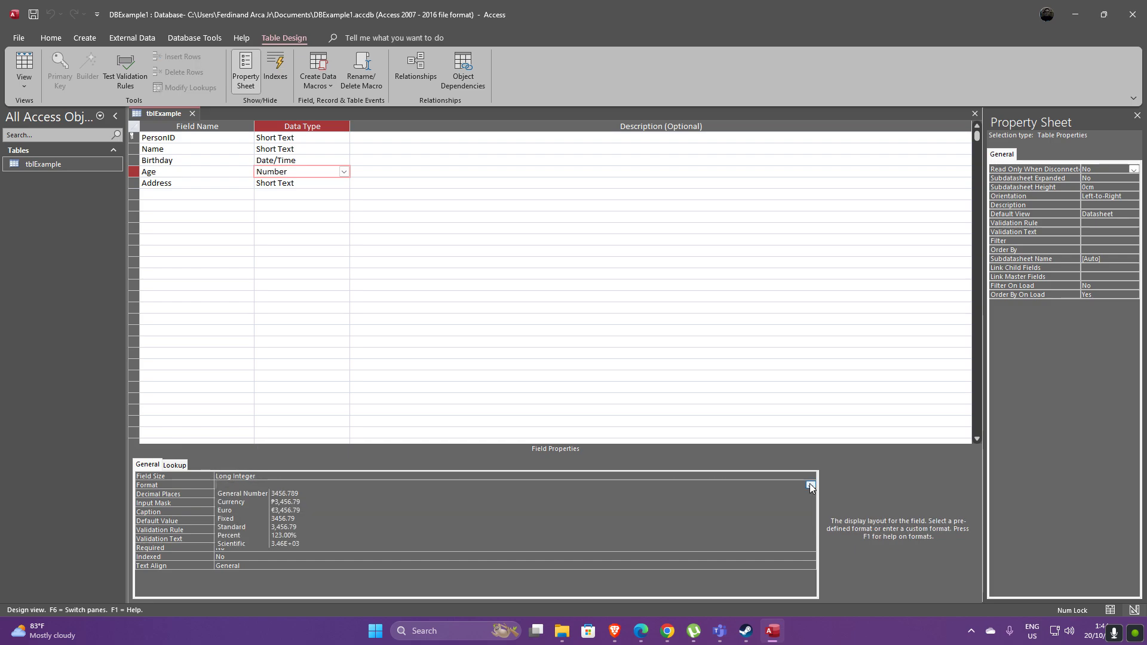
pyautogui.click(810, 486)
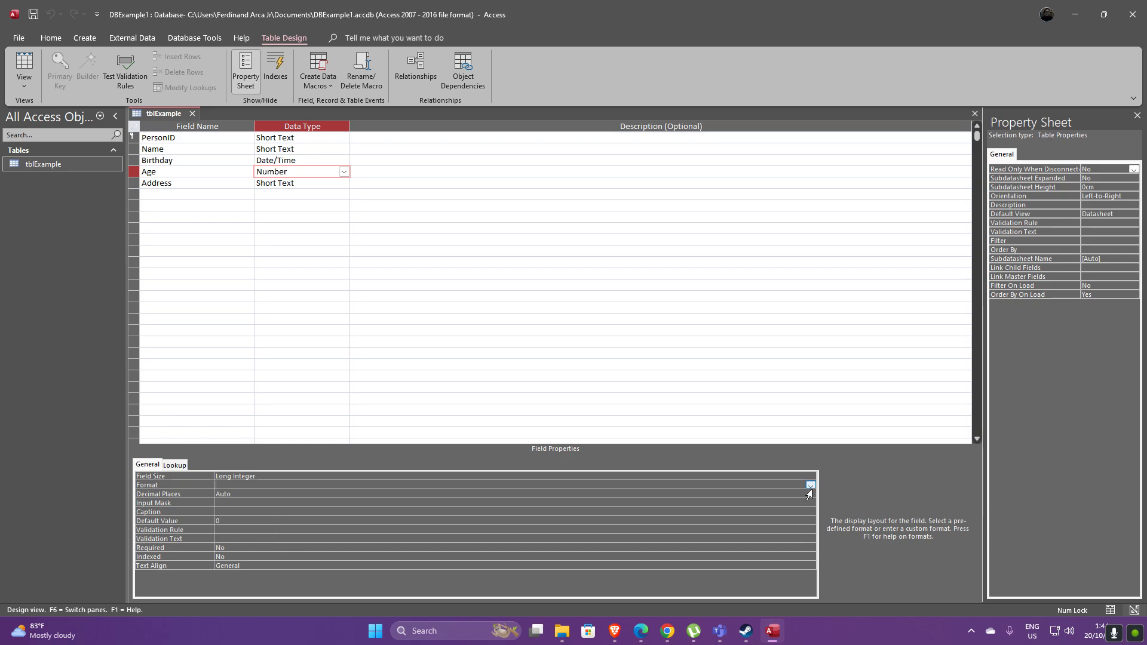
pyautogui.click(812, 495)
pyautogui.click(811, 494)
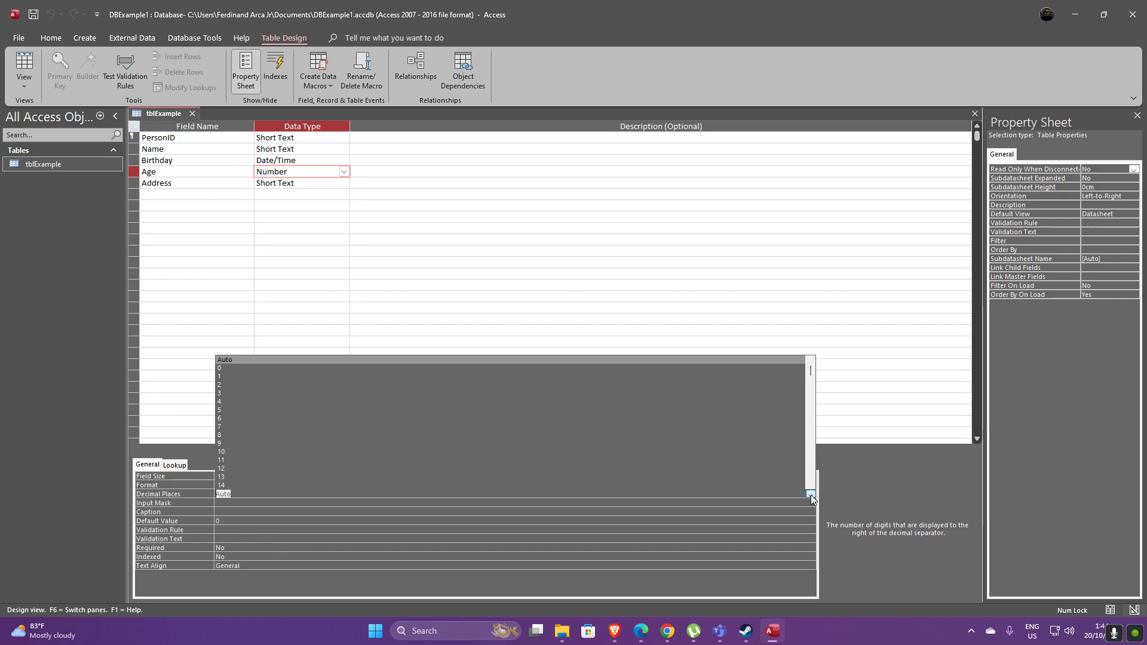
pyautogui.click(811, 495)
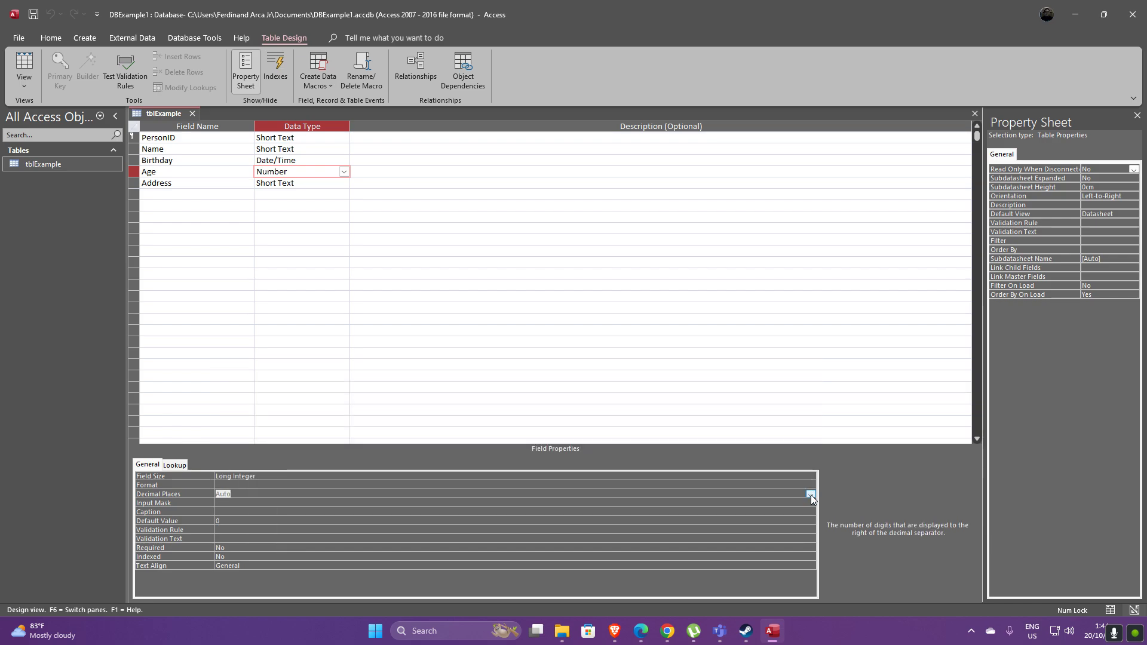
# Check Age's Field Size list, keeping Long Integer, and show Birthday's Date/Time properties
pyautogui.click(811, 485)
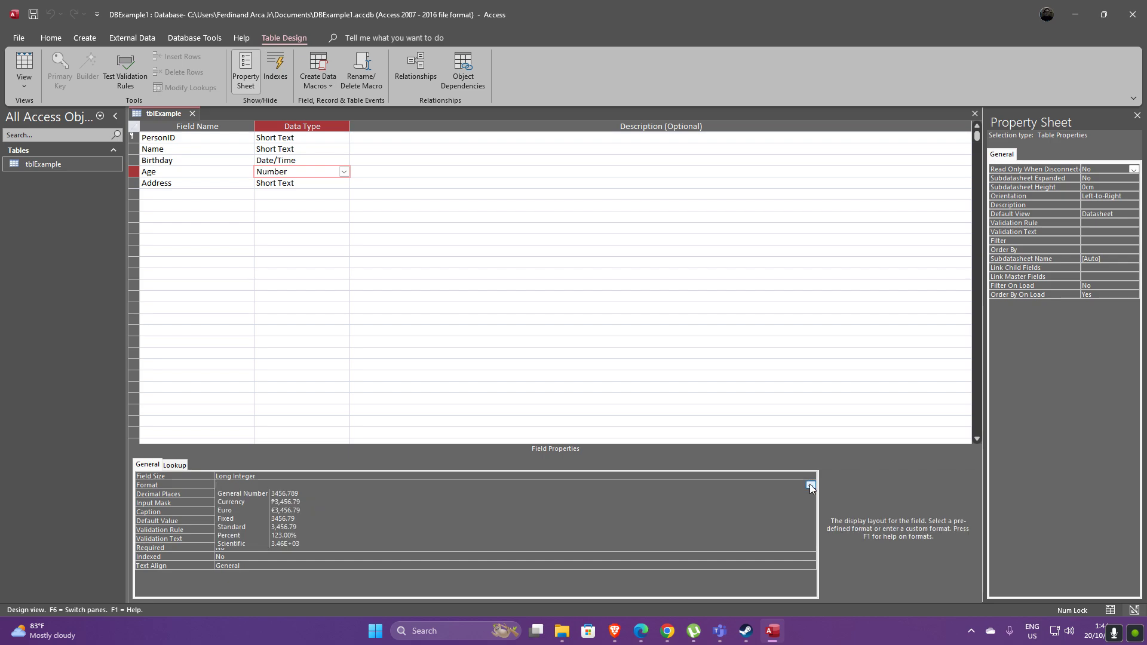
pyautogui.click(811, 476)
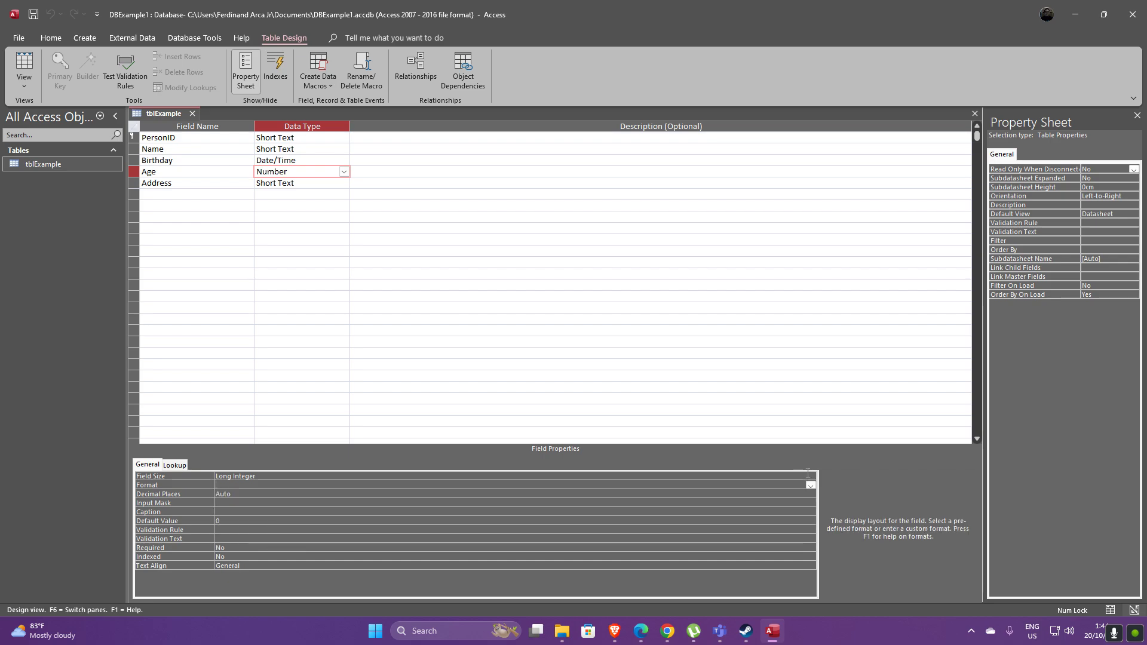
pyautogui.click(810, 477)
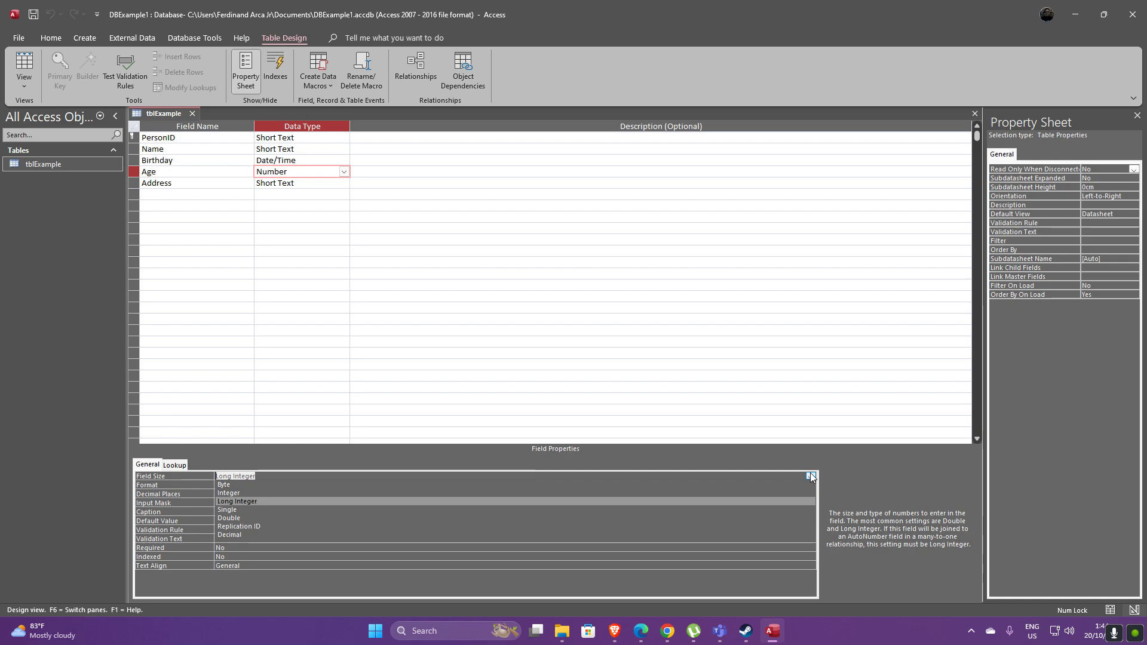
pyautogui.press('Escape')
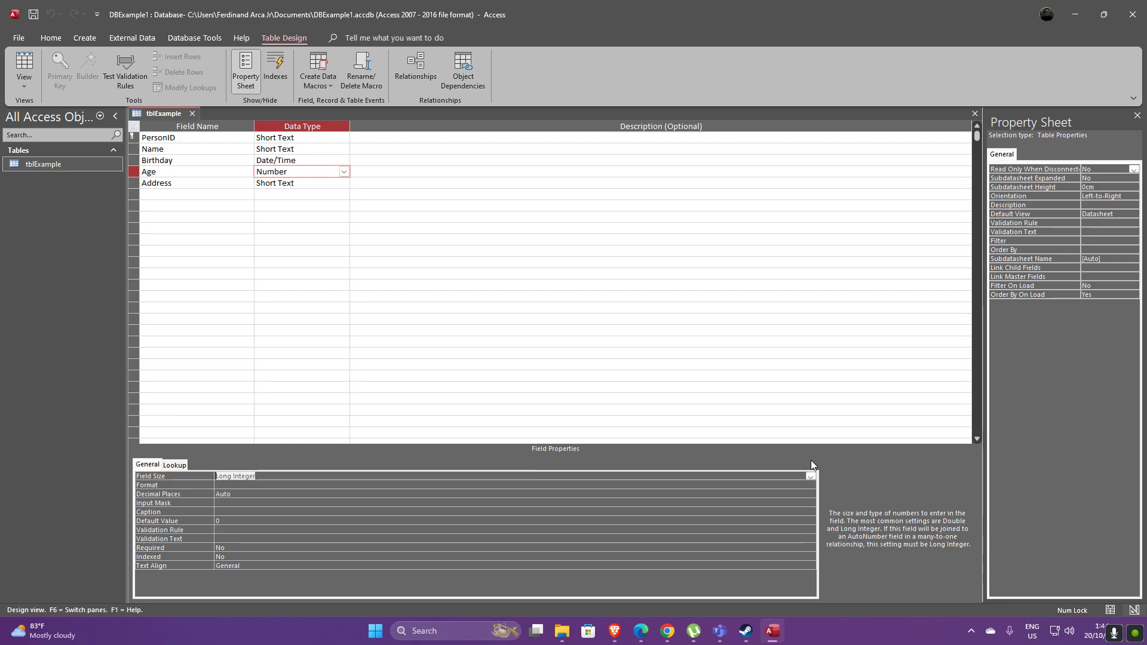
pyautogui.click(340, 161)
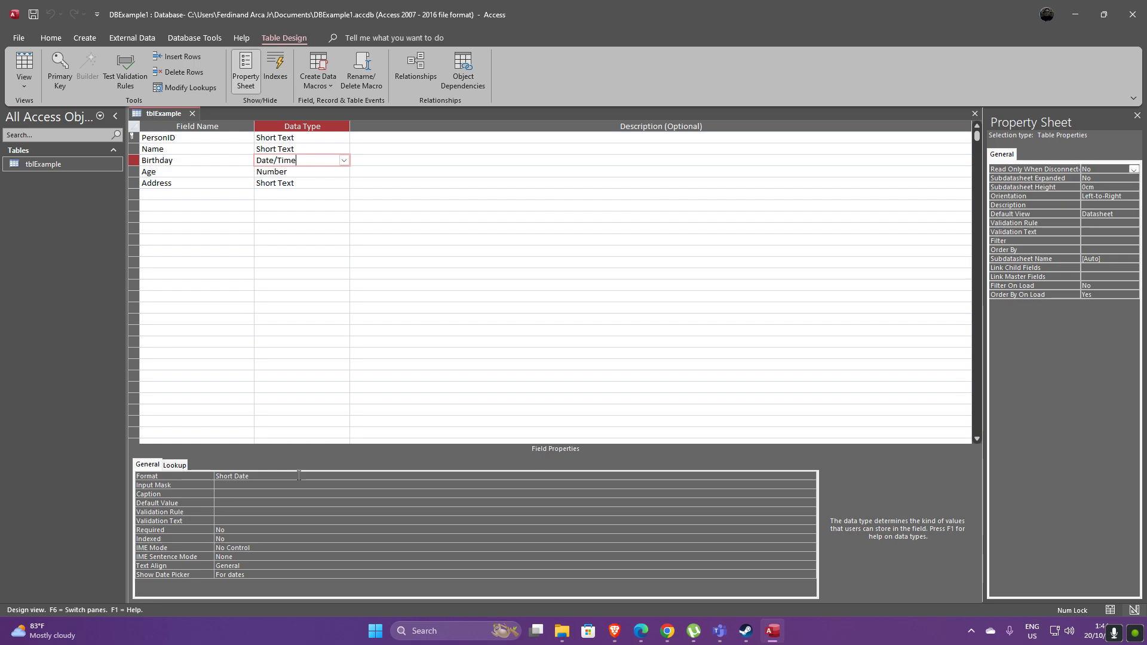
pyautogui.click(298, 475)
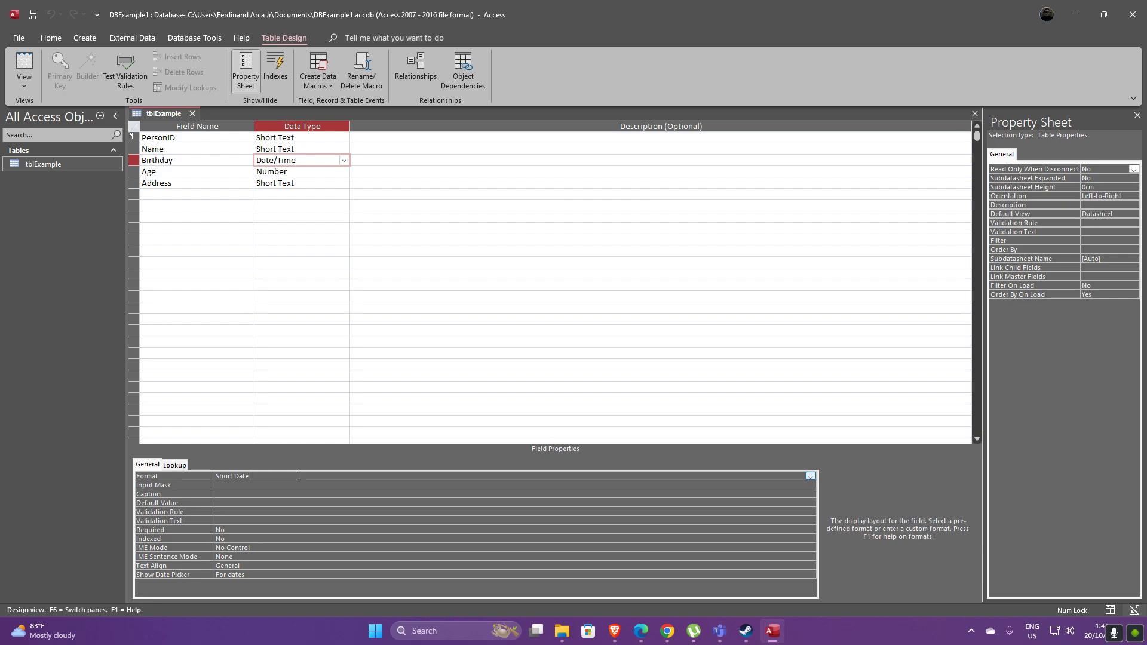
pyautogui.click(811, 476)
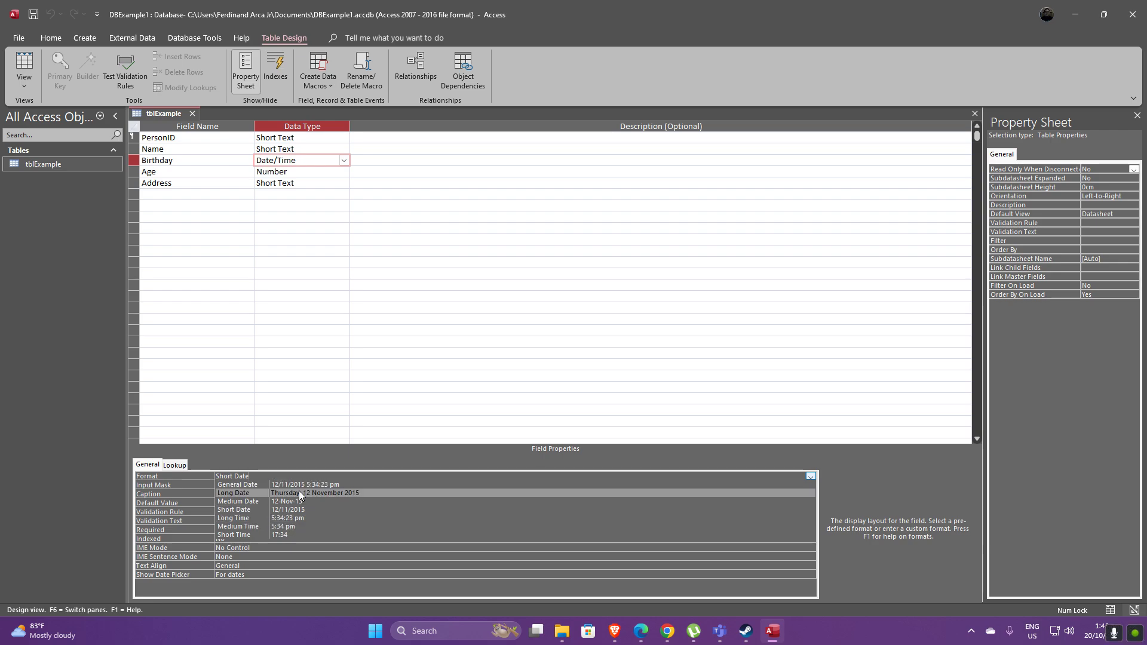
pyautogui.click(319, 456)
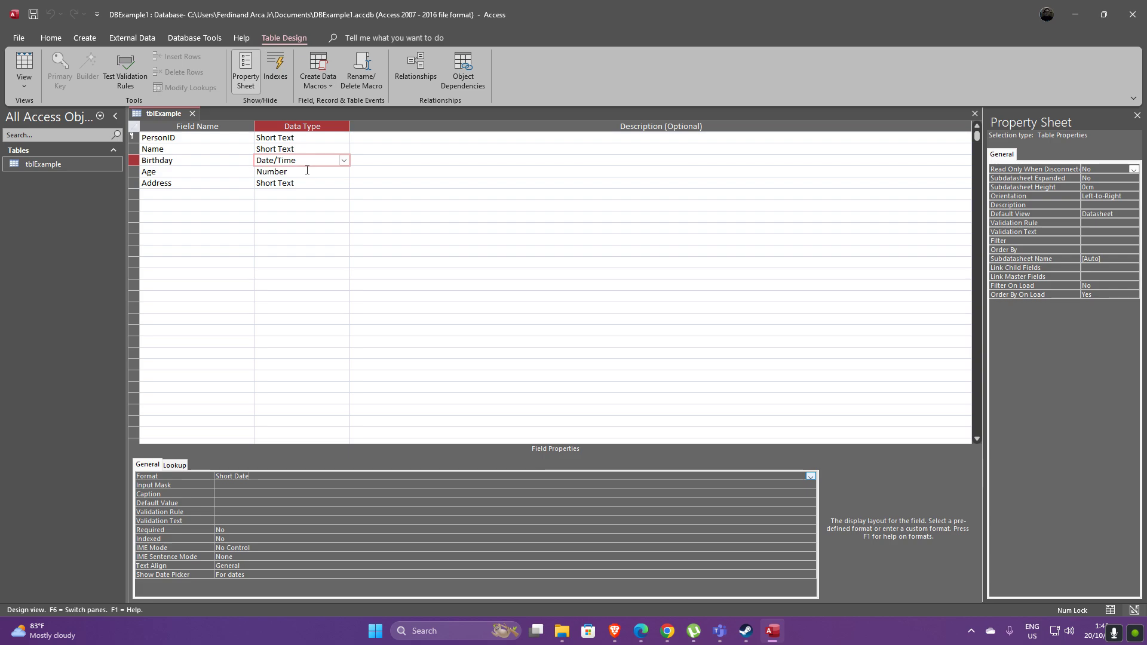
# Add a field named 'Number' below Address with the AutoNumber data type
pyautogui.click(307, 171)
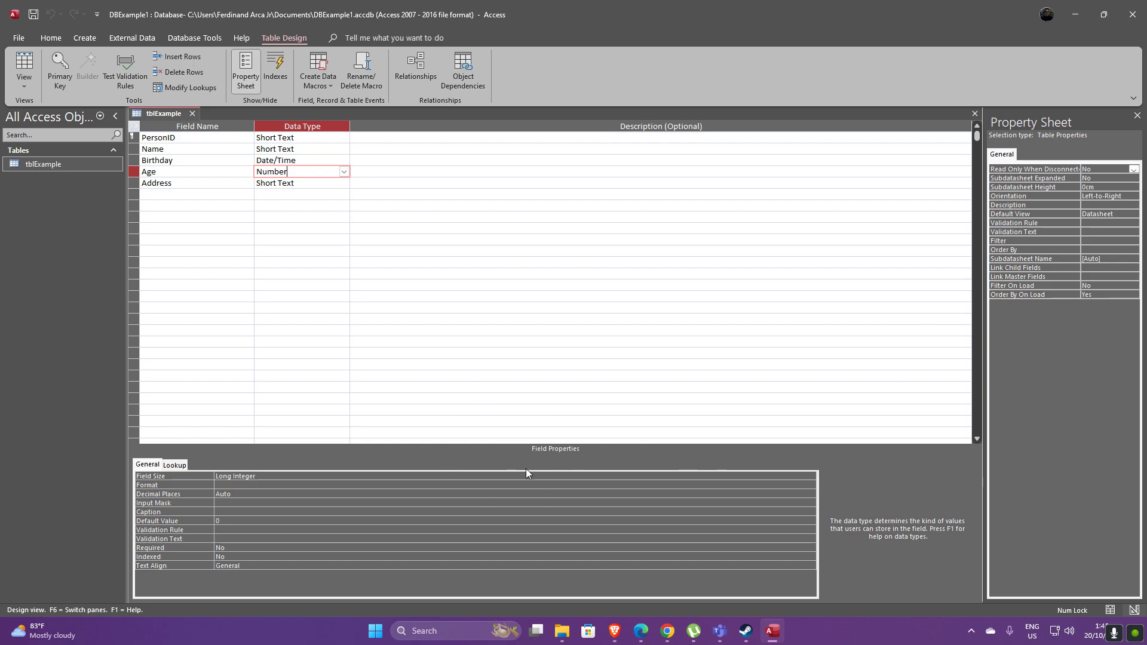
pyautogui.click(229, 194)
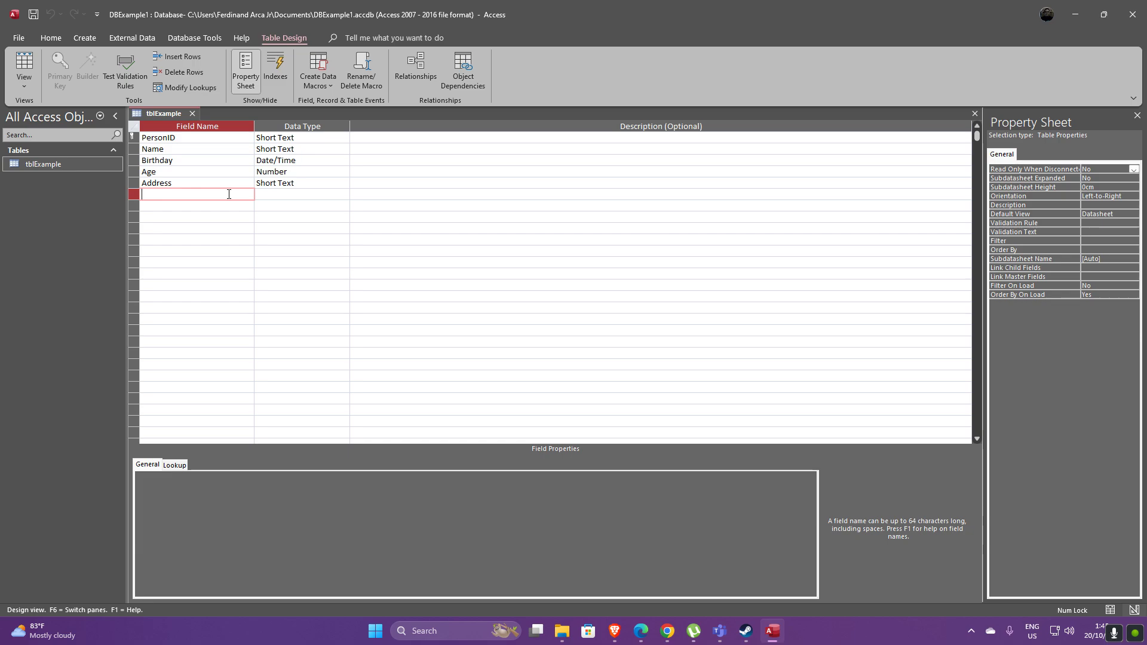
pyautogui.write('Number')
pyautogui.click(298, 196)
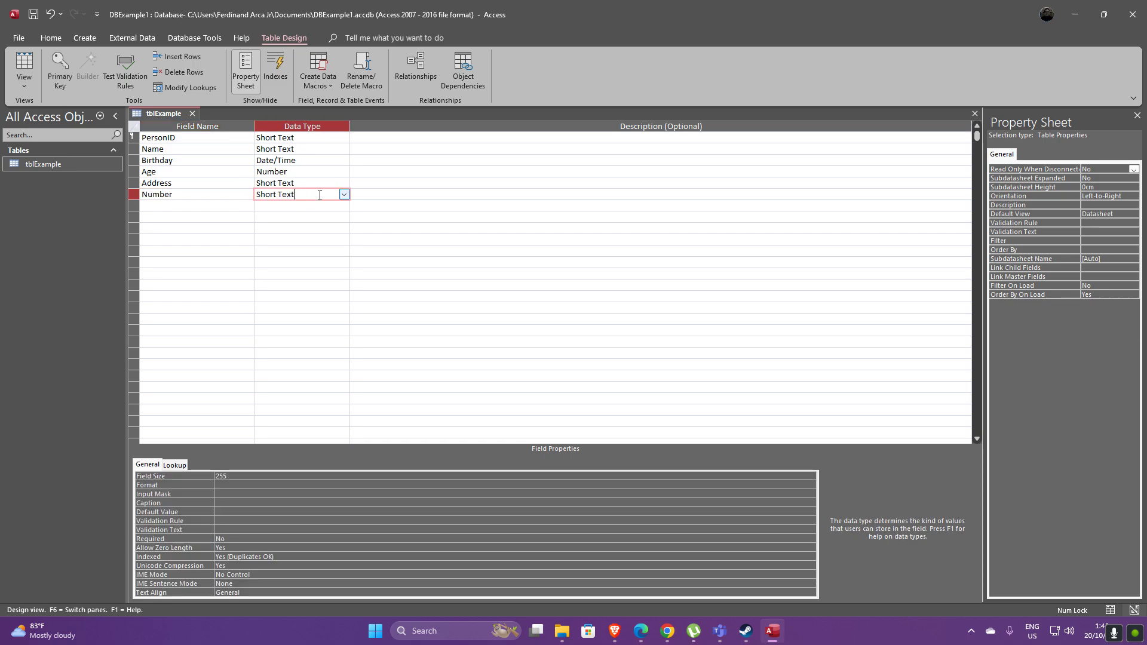
pyautogui.click(344, 194)
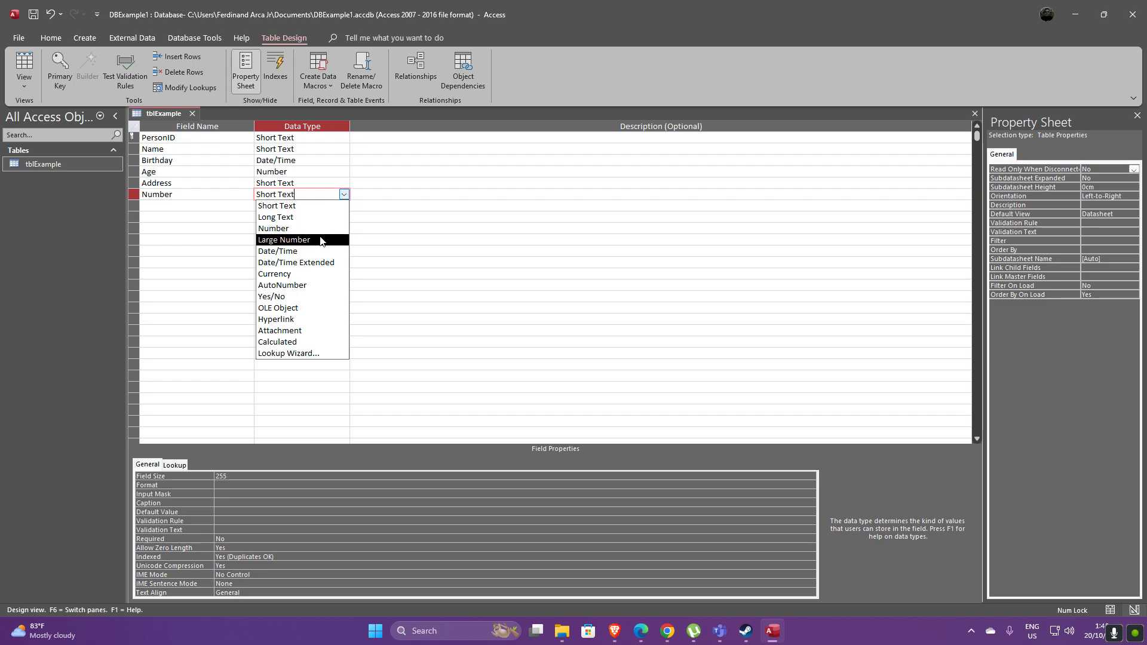
pyautogui.click(312, 285)
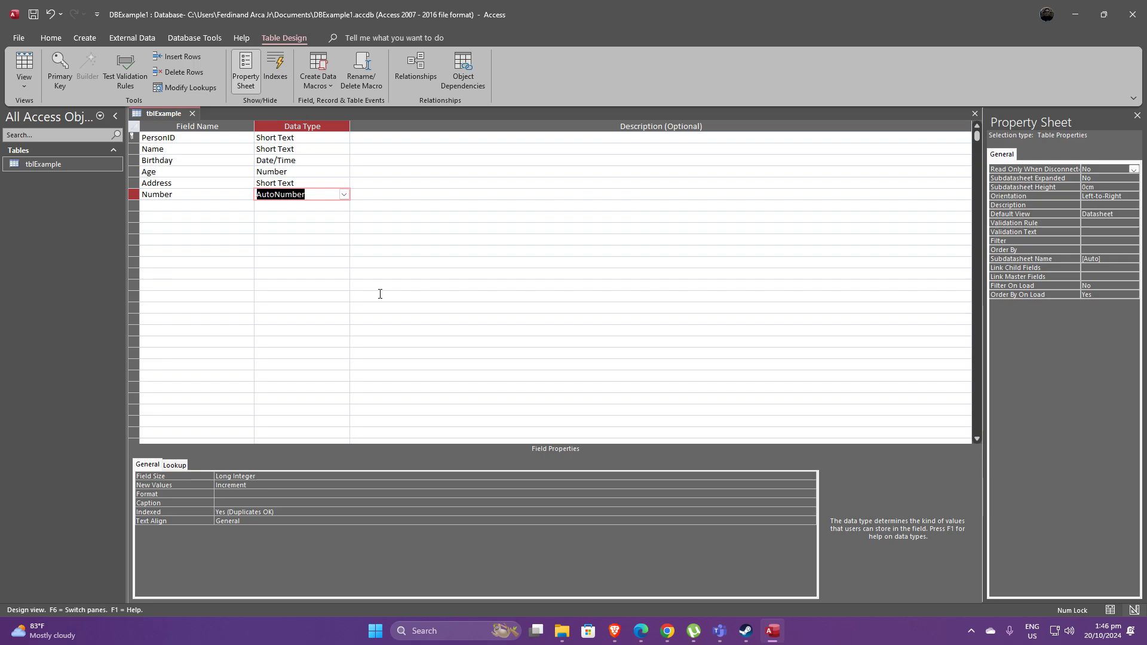
pyautogui.click(380, 196)
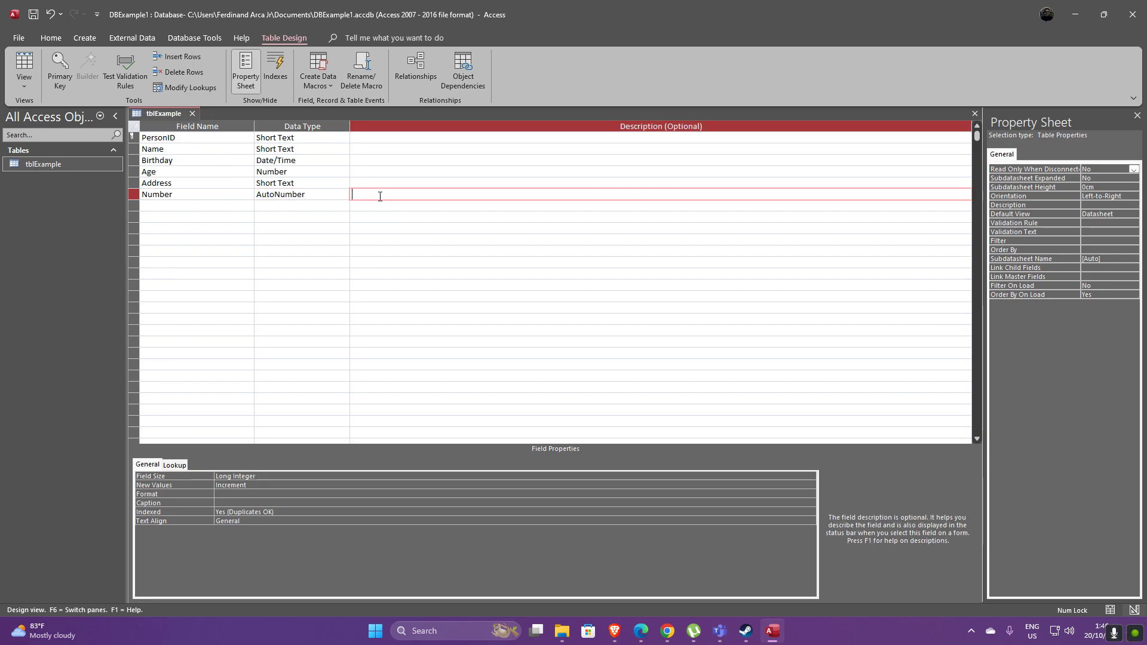
# Save the tblExample design and switch it to Datasheet View
pyautogui.rightClick(168, 113)
pyautogui.click(191, 119)
pyautogui.click(31, 85)
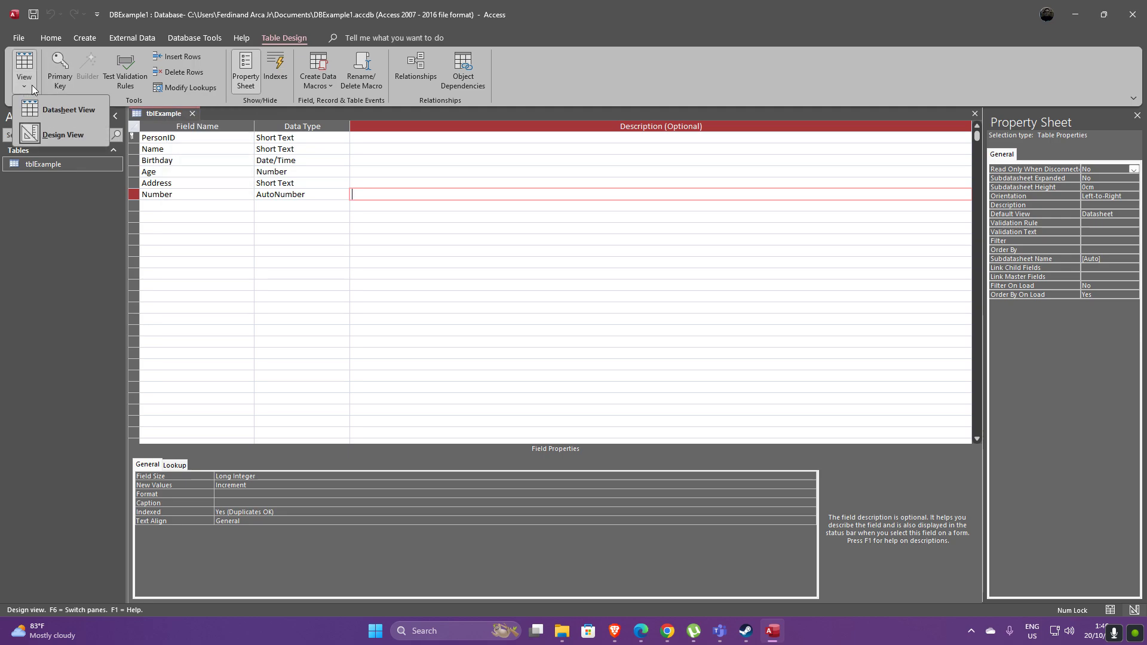
pyautogui.click(62, 114)
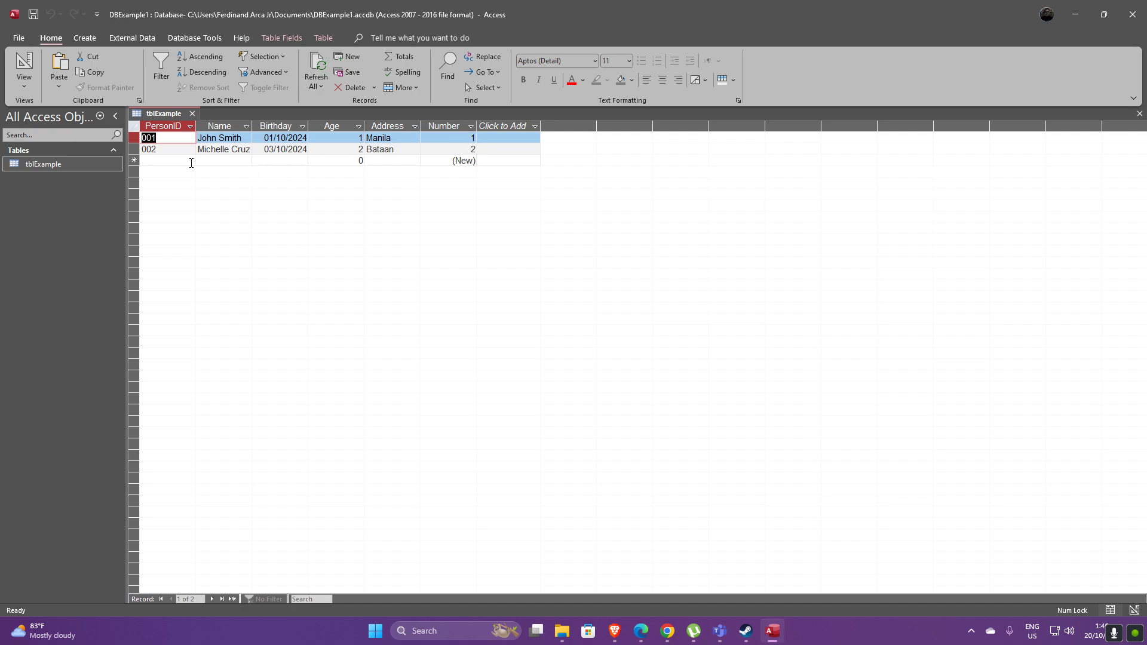
# Start a new record with PersonID 003 and the person's full name in Name
pyautogui.click(191, 162)
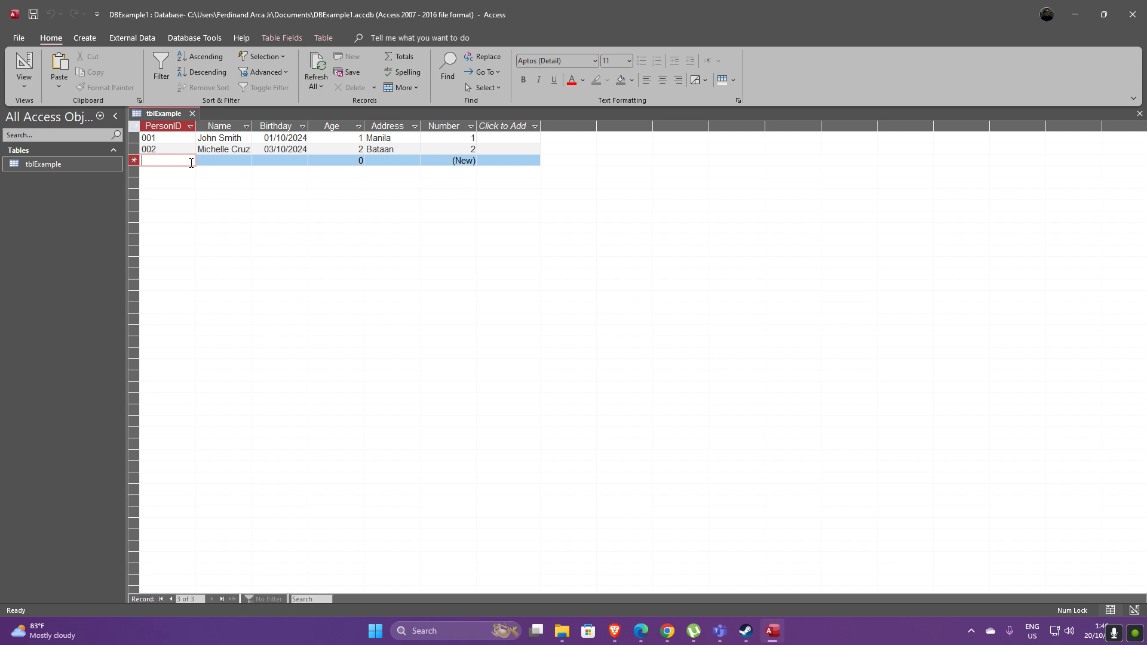
pyautogui.click(447, 126)
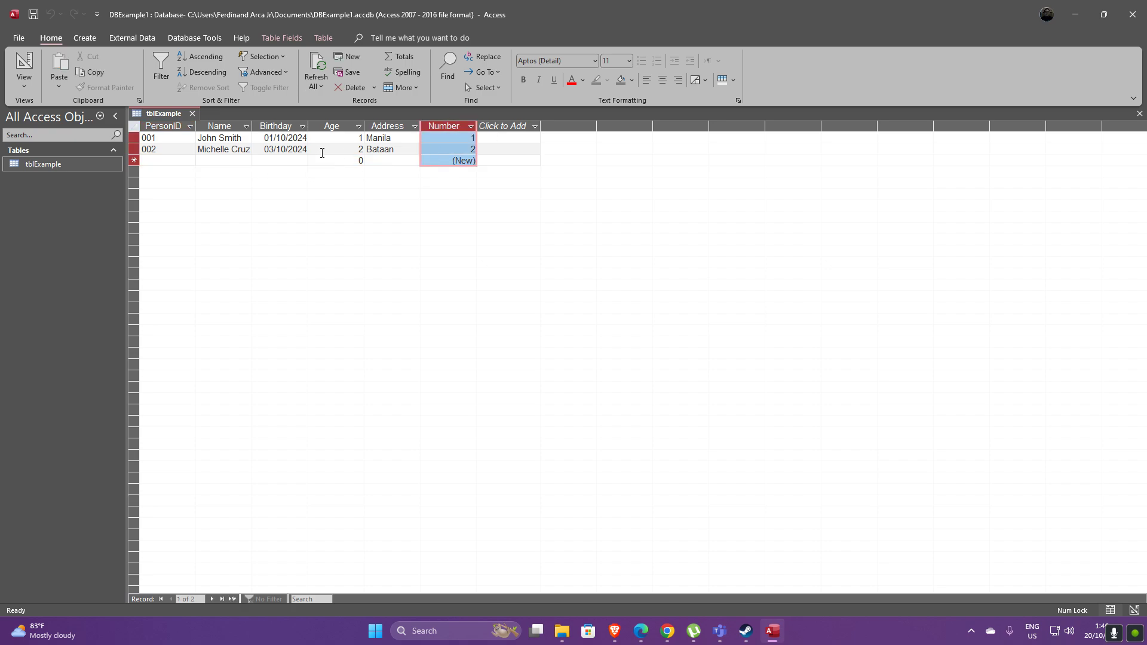
pyautogui.click(178, 162)
pyautogui.write('003')
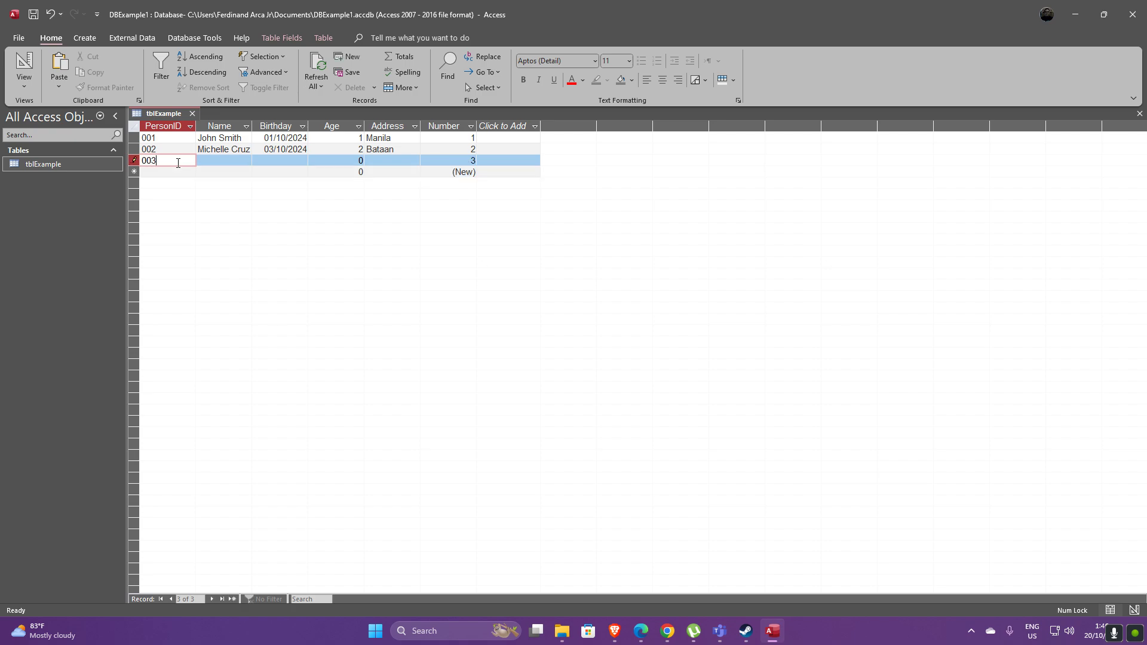
pyautogui.press('Tab')
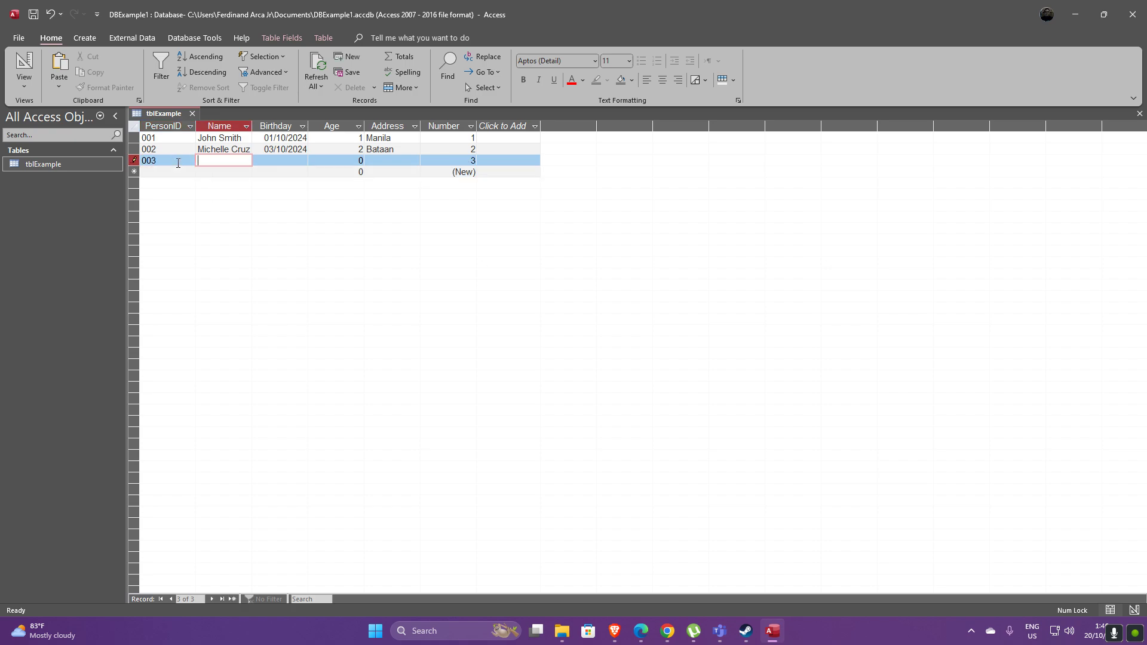
pyautogui.write('M')
pyautogui.press('BackSpace')
pyautogui.press('Tab')
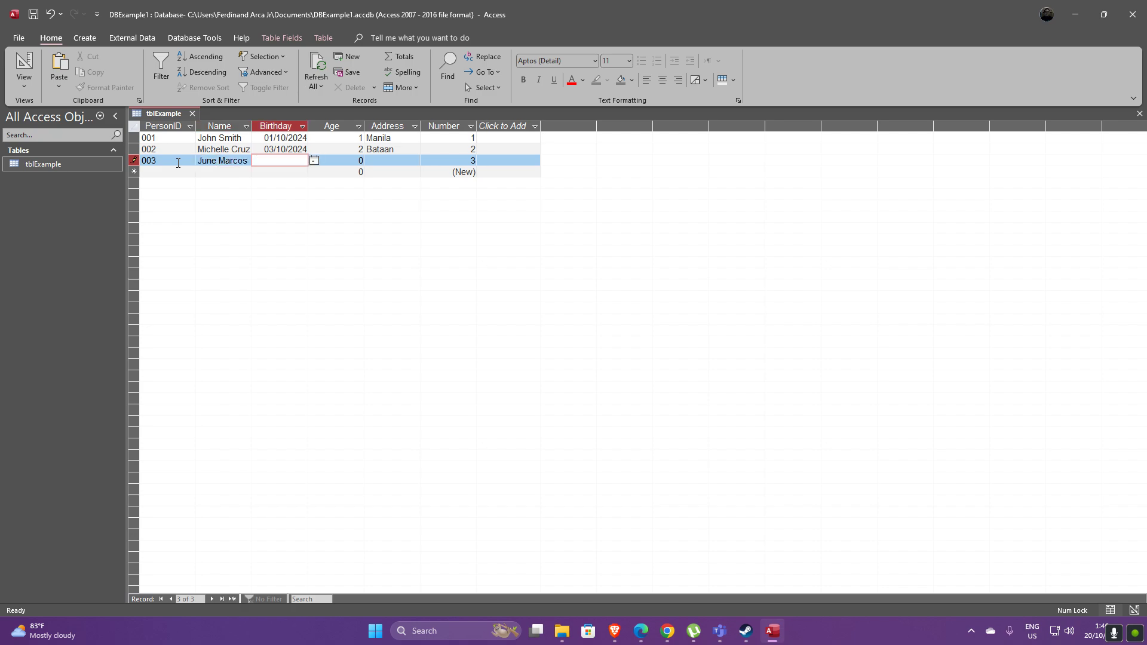
# Give record 003 birthday 05/10/2024, Age 1 and Address Bulacan
pyautogui.click(315, 171)
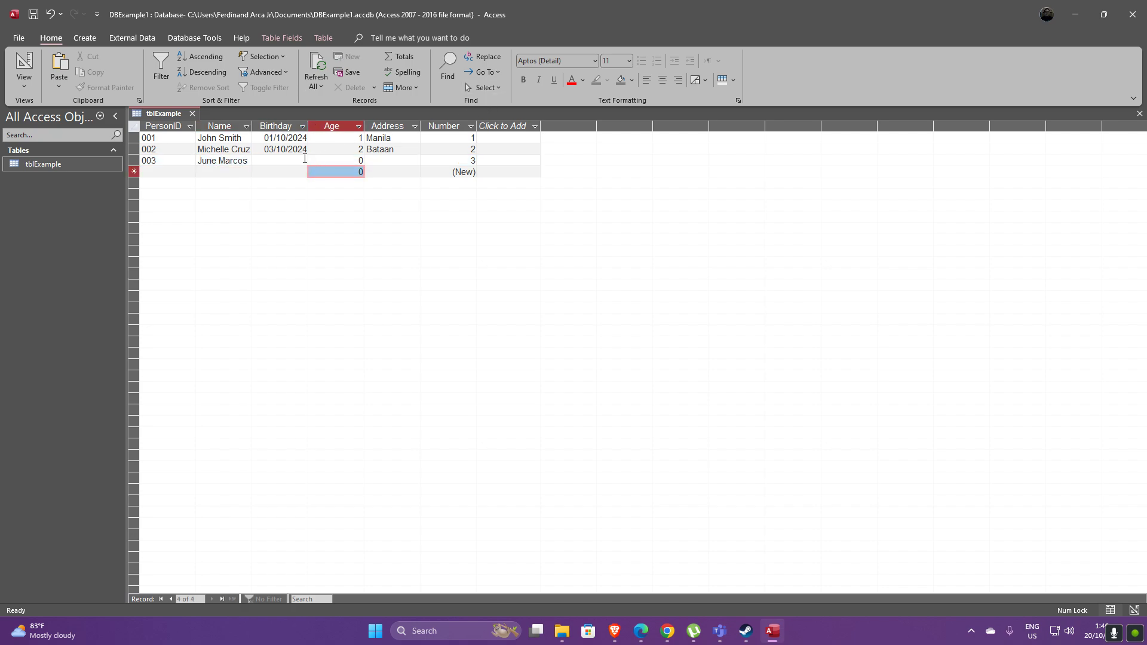
pyautogui.click(305, 159)
pyautogui.click(313, 161)
pyautogui.click(308, 197)
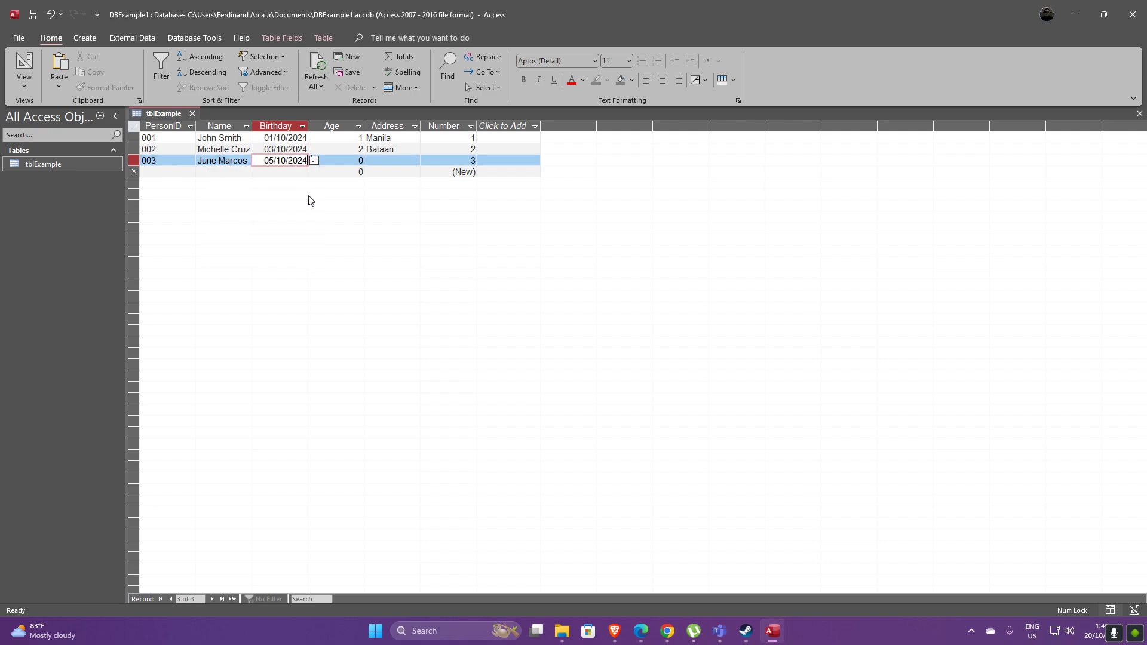
pyautogui.click(359, 162)
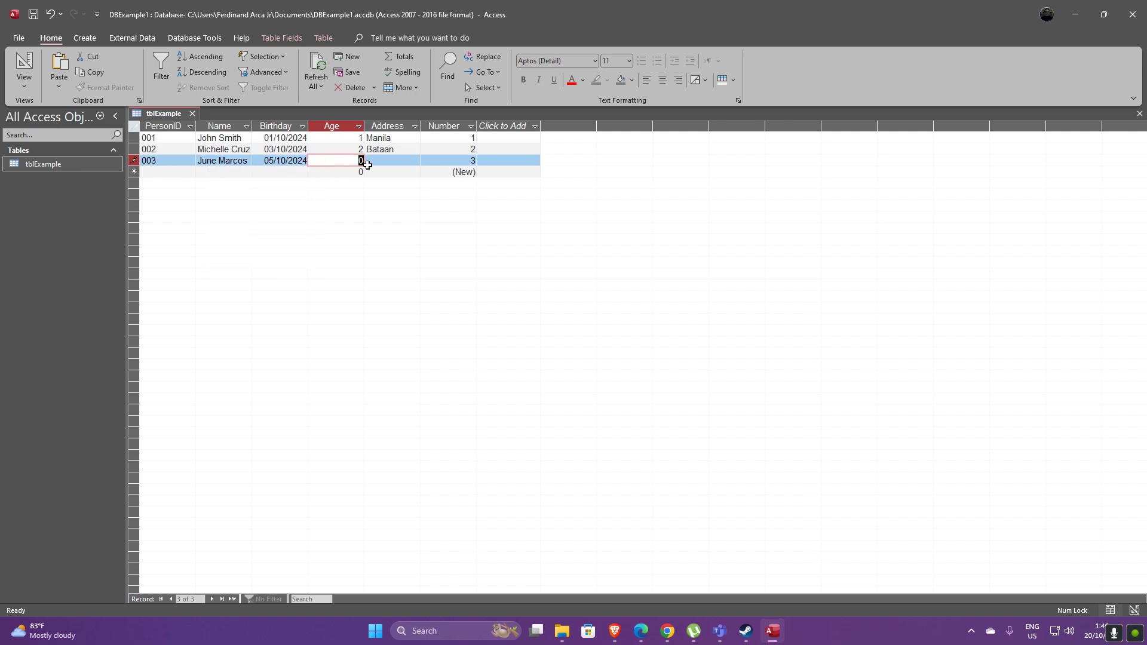
pyautogui.write('1')
pyautogui.click(394, 162)
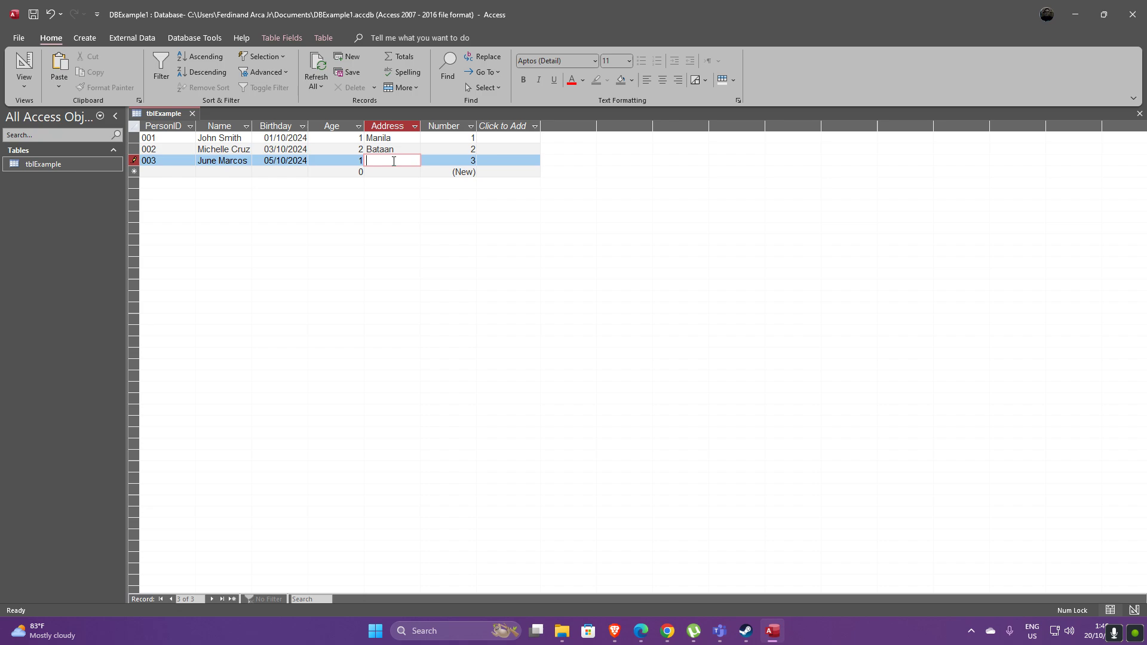
pyautogui.write('Bulacan')
# Confirm Number stays auto-assigned as 3 and commit record 003
pyautogui.click(470, 160)
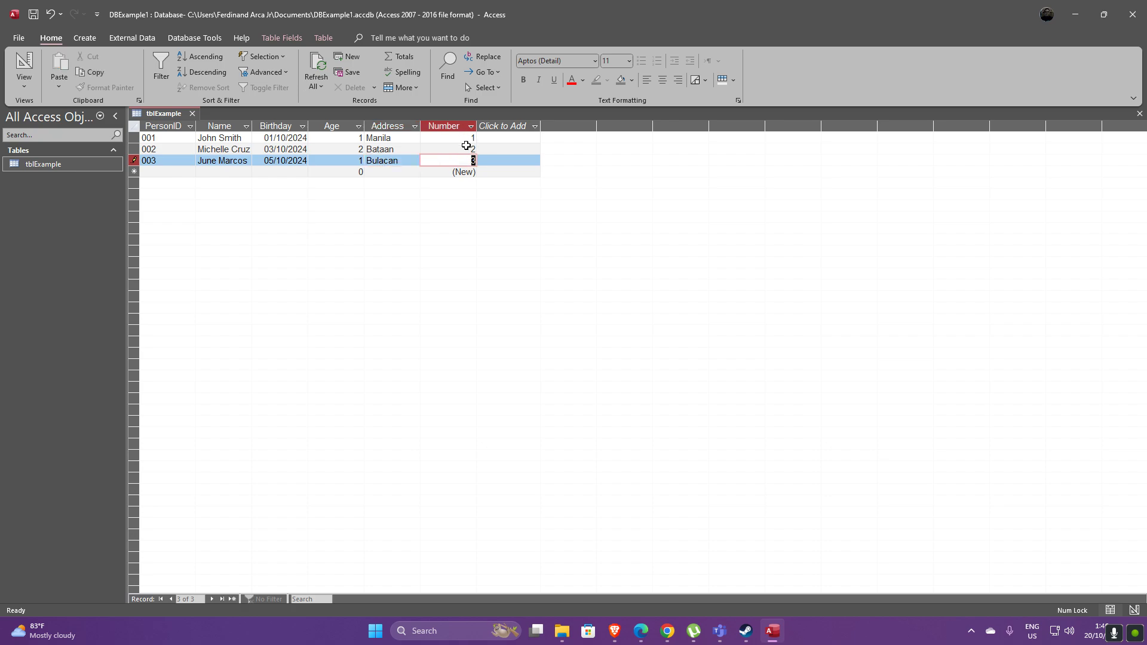
pyautogui.press('3')
pyautogui.doubleClick(473, 160)
pyautogui.press('Tab')
# Switch tblExample to Design View and review the Number, PersonID and Name data types unchanged
pyautogui.rightClick(168, 113)
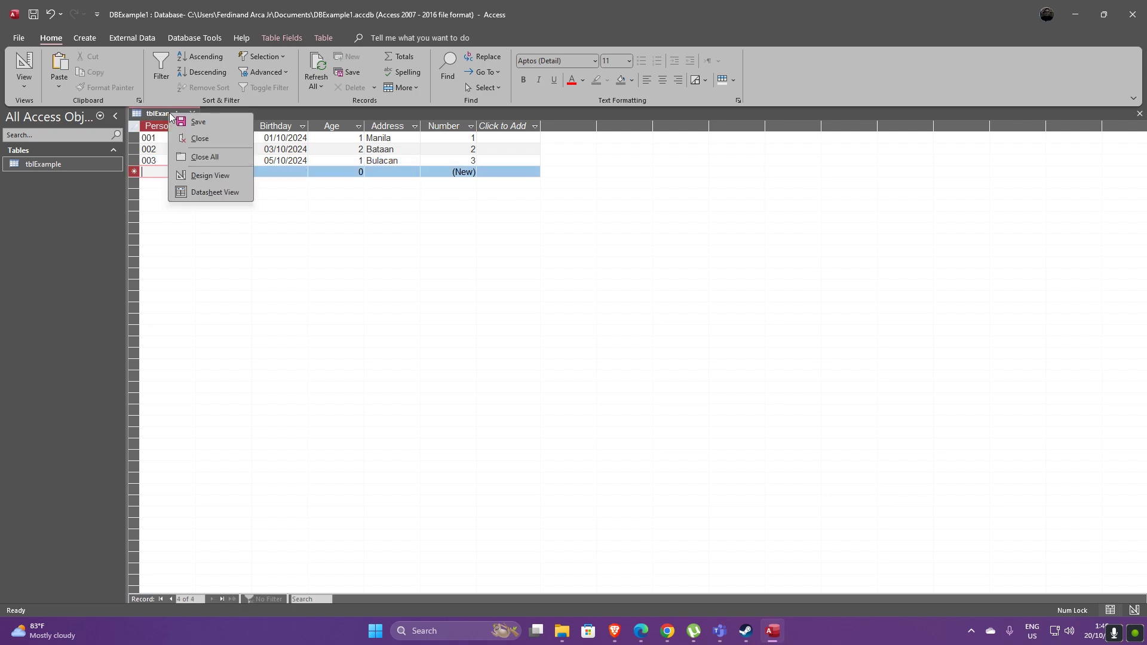
pyautogui.click(228, 172)
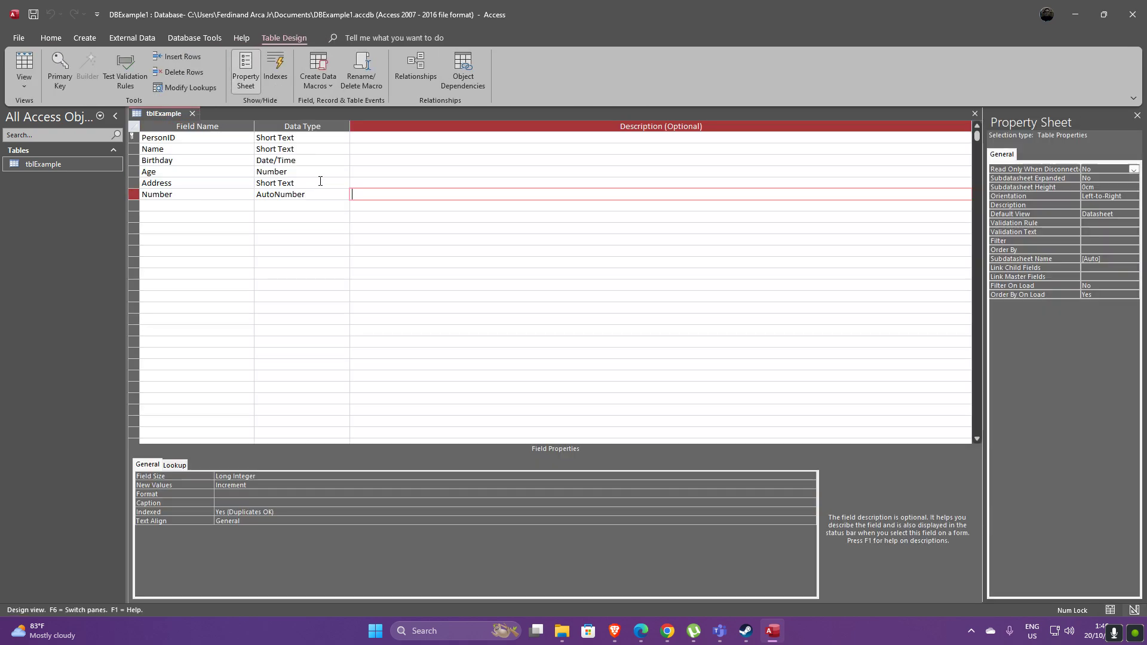
pyautogui.click(341, 194)
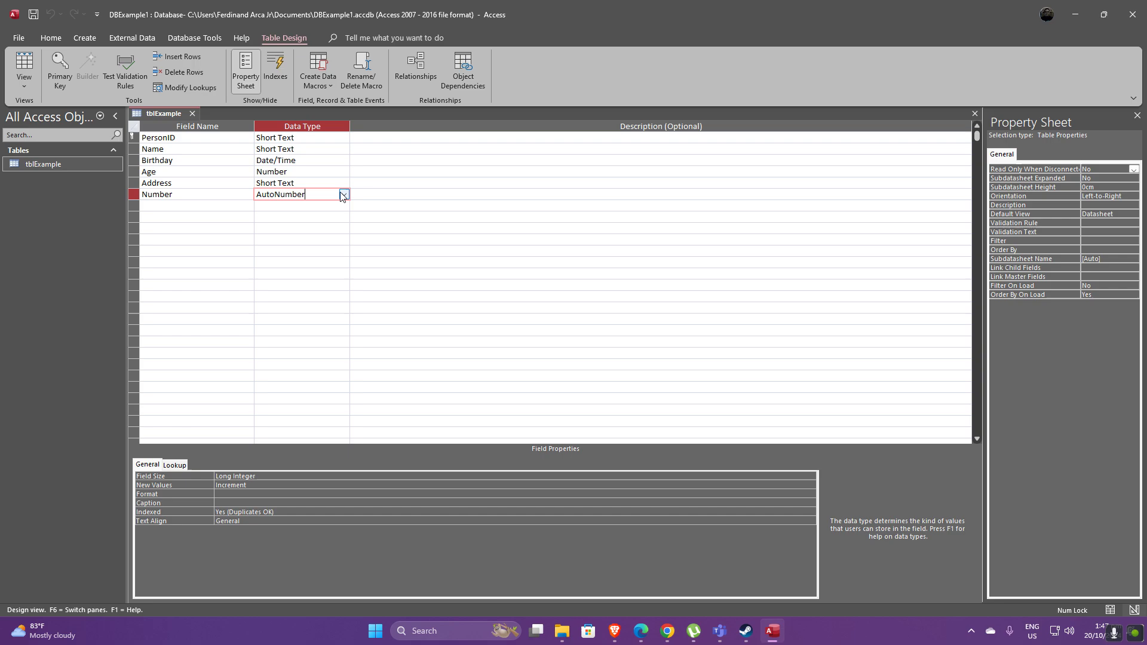
pyautogui.click(344, 139)
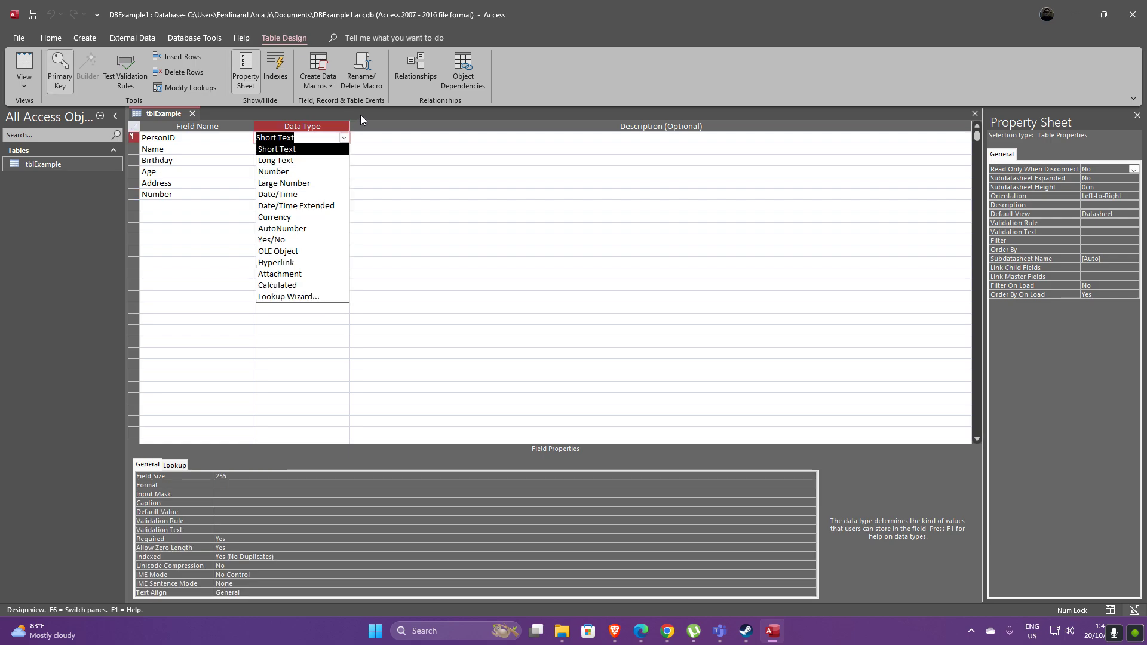
pyautogui.click(361, 114)
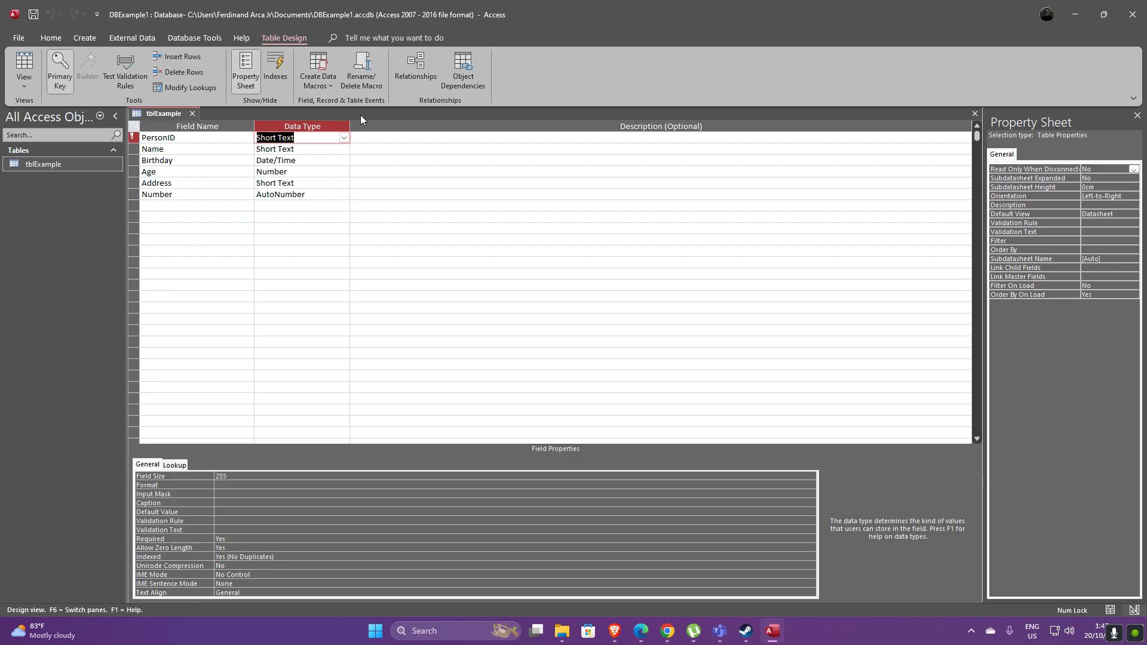
pyautogui.click(318, 150)
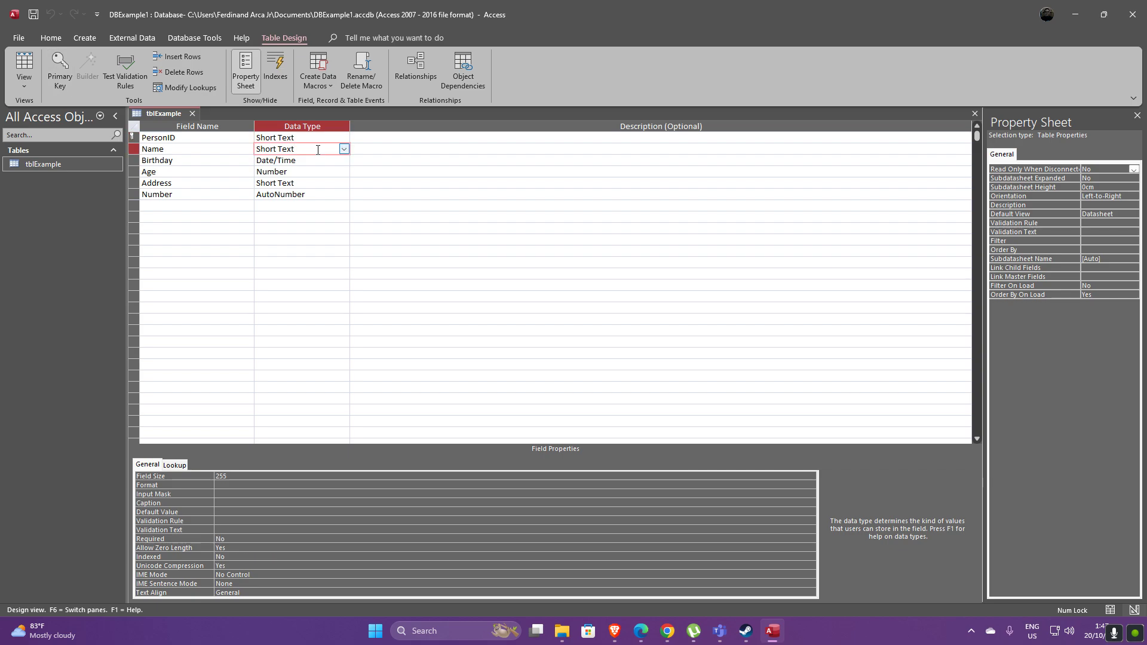
pyautogui.rightClick(164, 114)
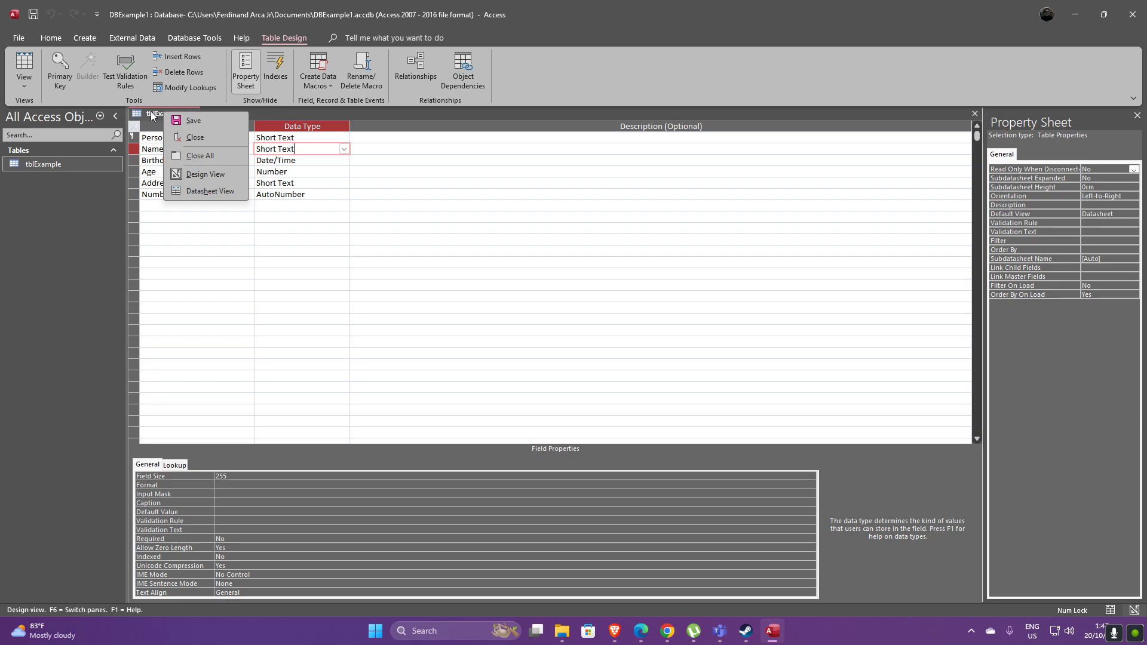
pyautogui.click(152, 115)
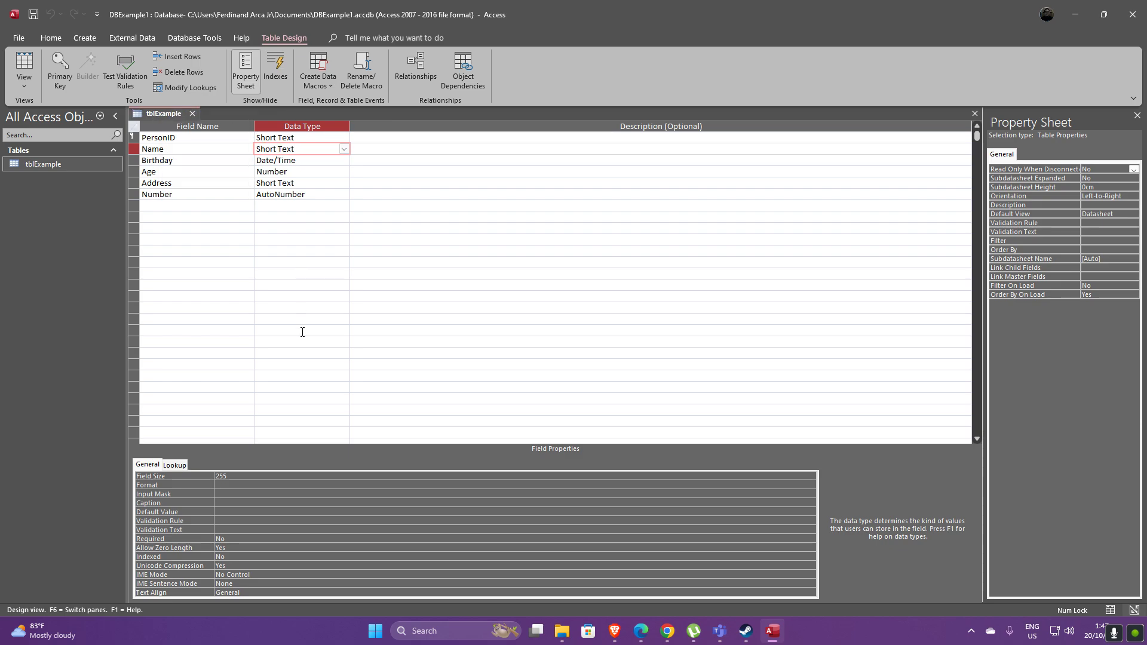
pyautogui.click(276, 539)
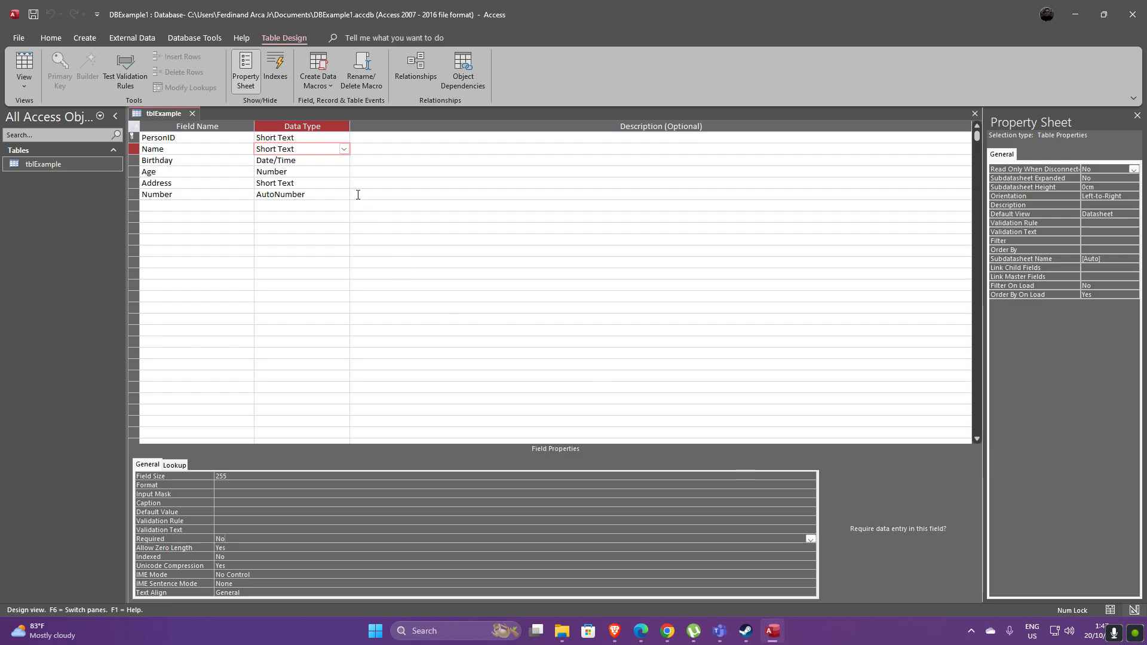
pyautogui.click(339, 161)
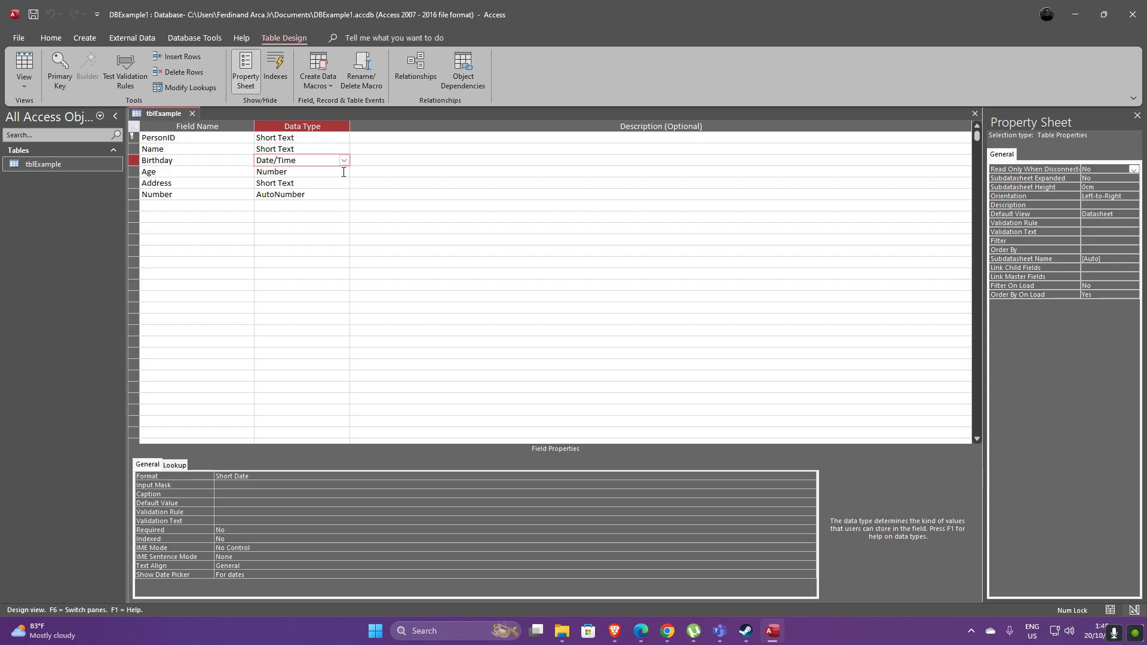
pyautogui.click(344, 173)
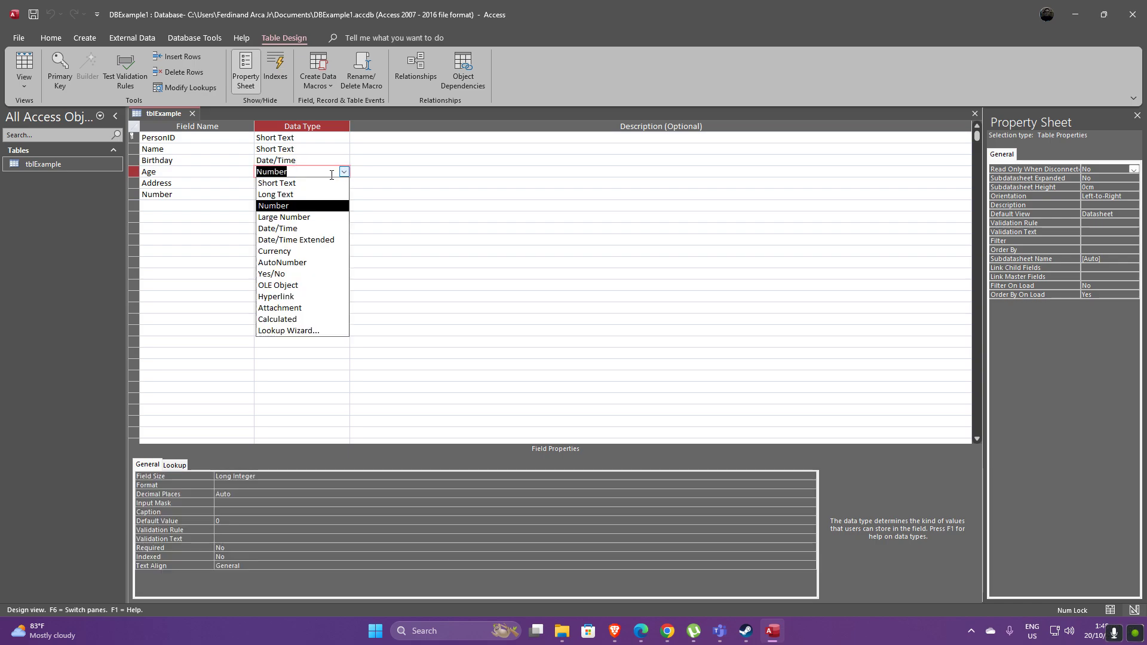
pyautogui.click(367, 171)
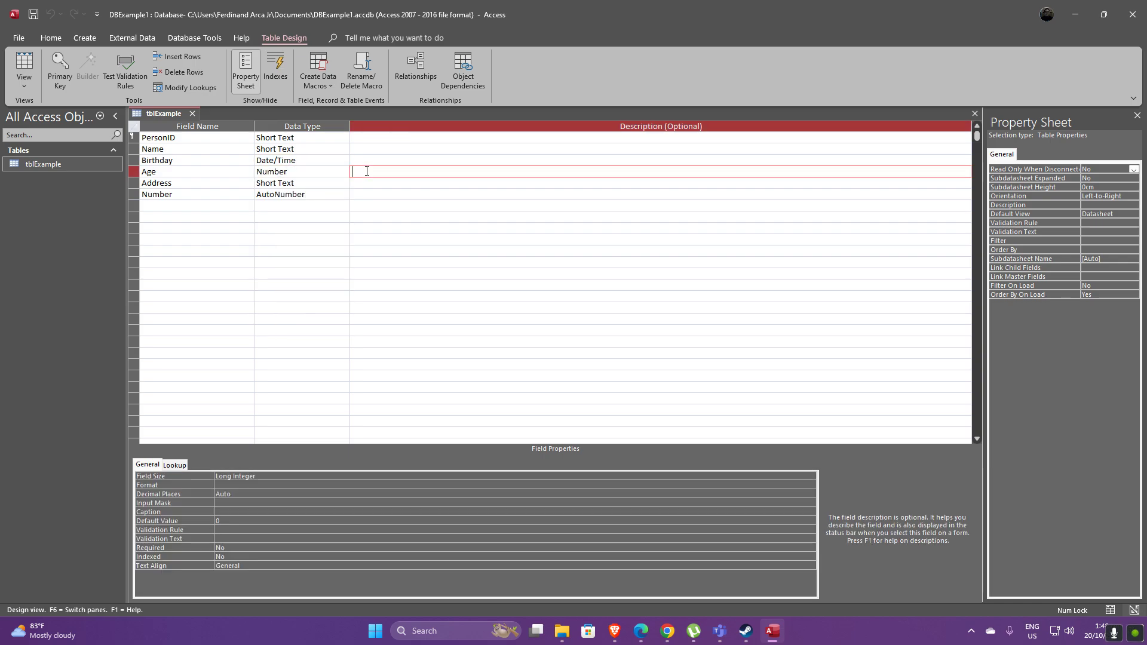
pyautogui.click(325, 171)
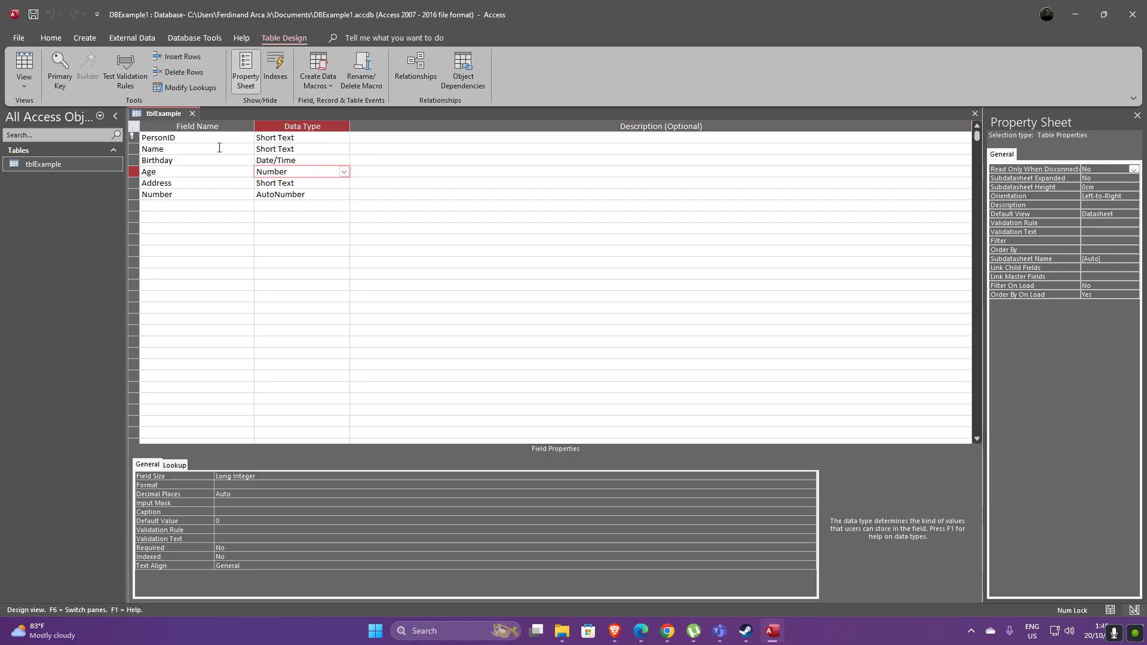